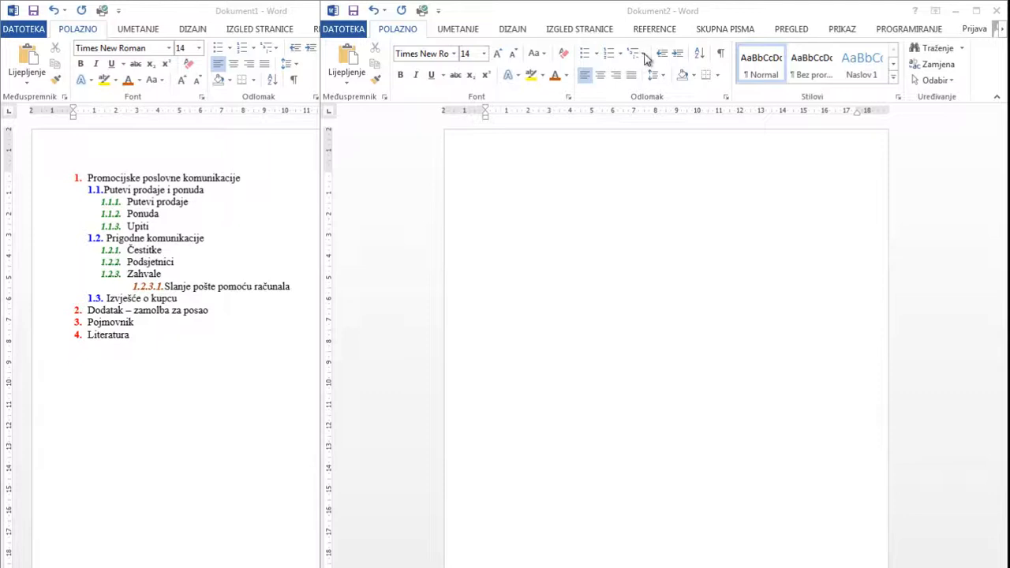
# Apply the 1., 1.1., 1.1.1. multilevel list format from the list library to the blank document
pyautogui.click(645, 59)
pyautogui.click(645, 59)
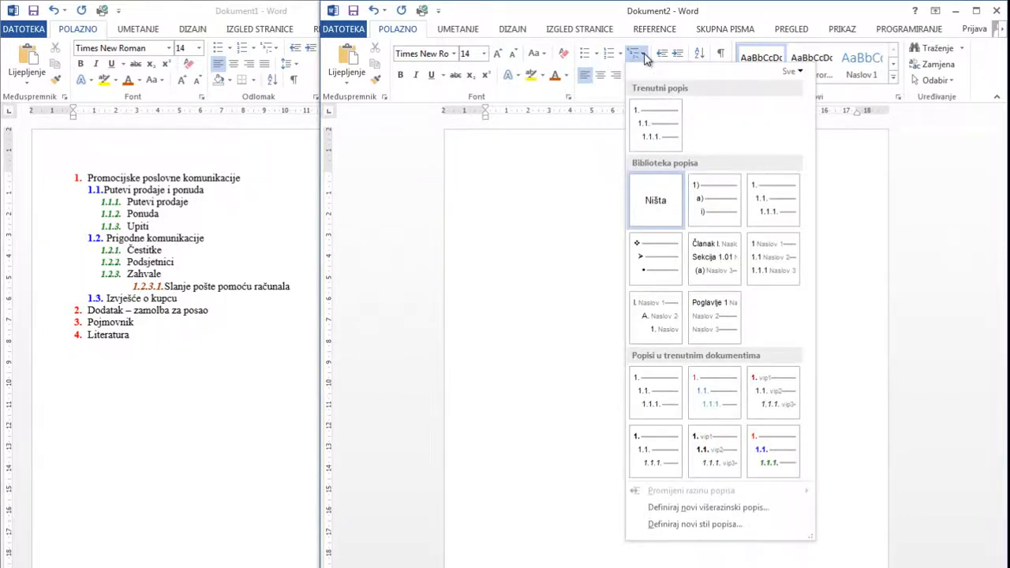
pyautogui.moveTo(771, 209)
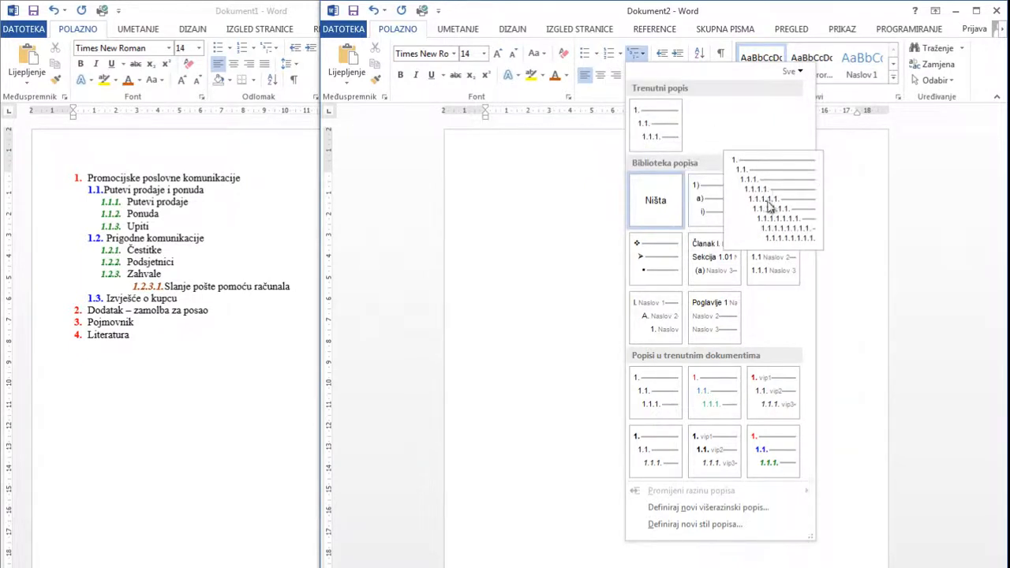
pyautogui.click(773, 209)
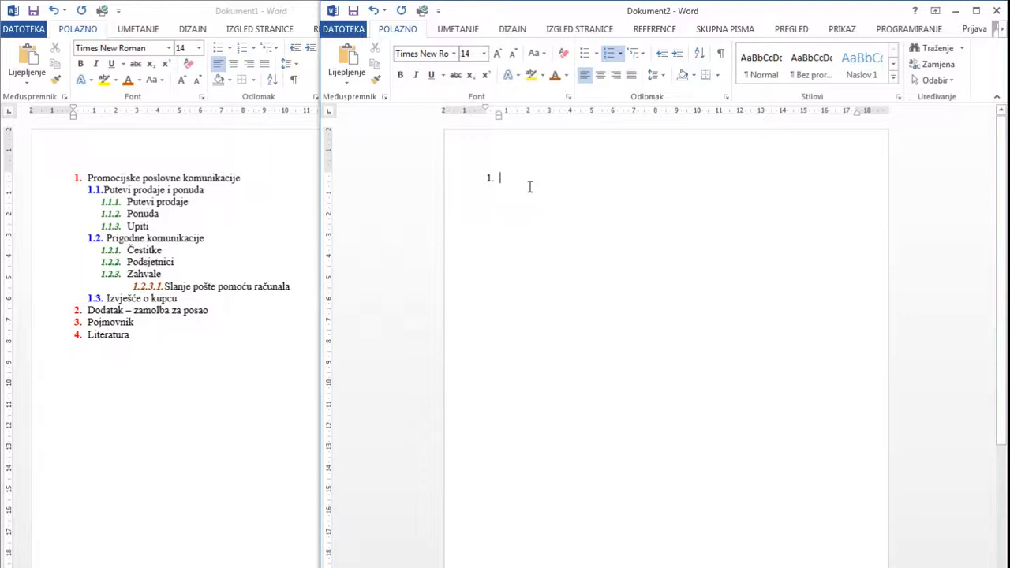
# Enter "Promocijske poslovne komunikacije" as the first top-level item and start a new list line
pyautogui.write('Pro')
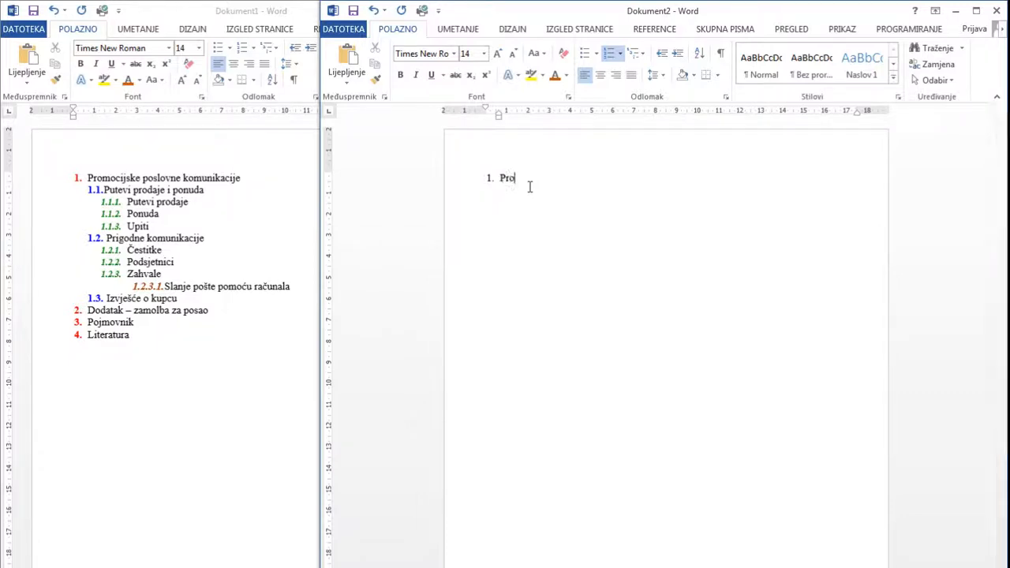
pyautogui.write('mocijske poslovne komunikacje')
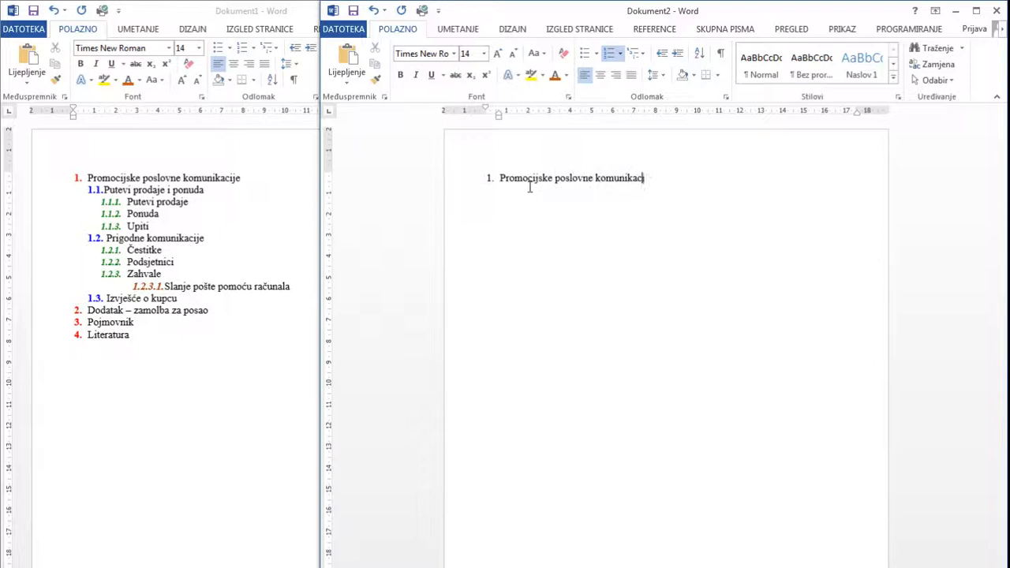
pyautogui.press('BackSpace')
pyautogui.press('BackSpace')
pyautogui.write('ije')
pyautogui.press('Return')
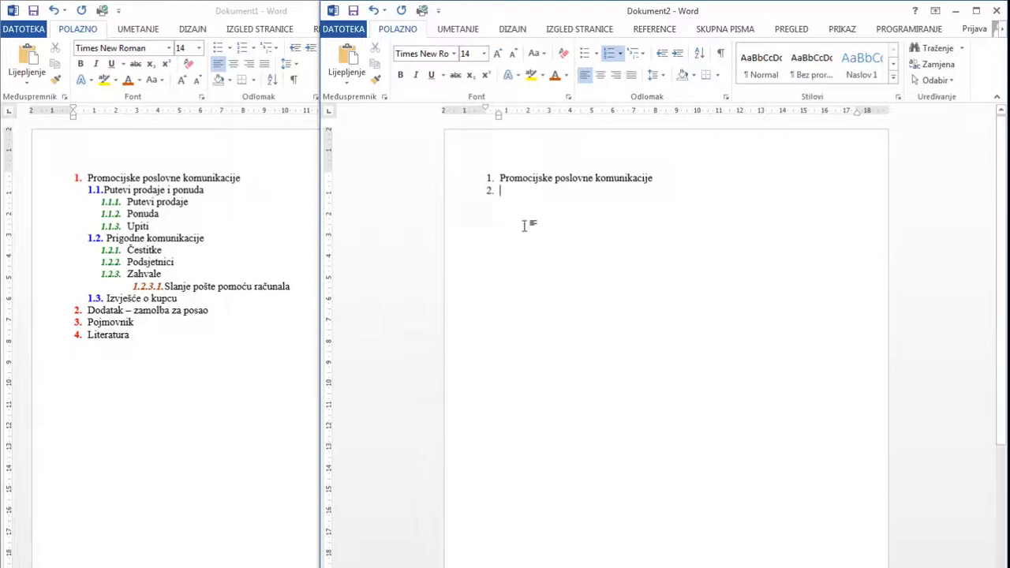
# Add "Putevi prodaje i ponuda" as a second-level item under the first heading
pyautogui.press('Tab')
pyautogui.write('Putevi ')
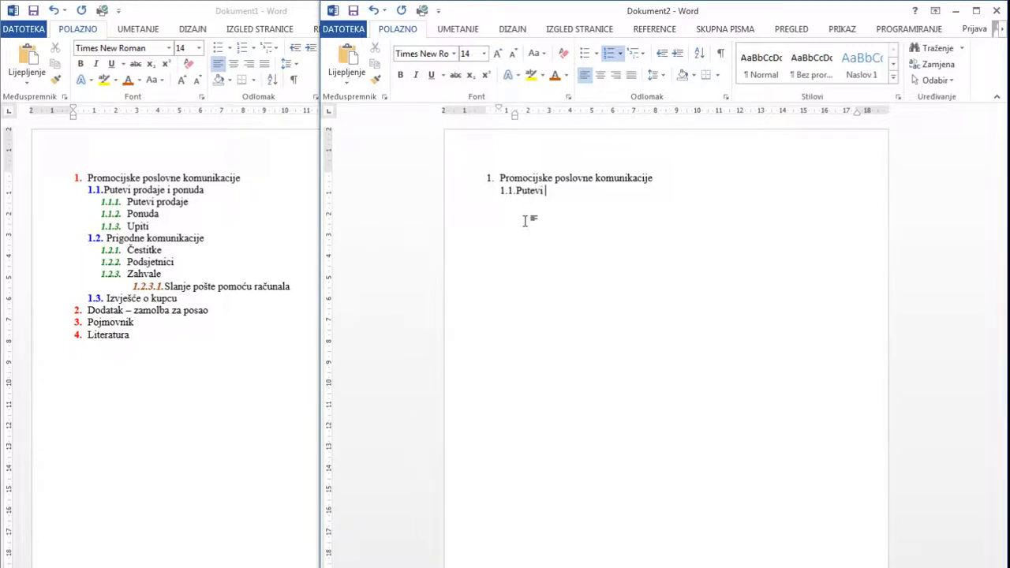
pyautogui.write('prodaje i ponuda')
pyautogui.press('Return')
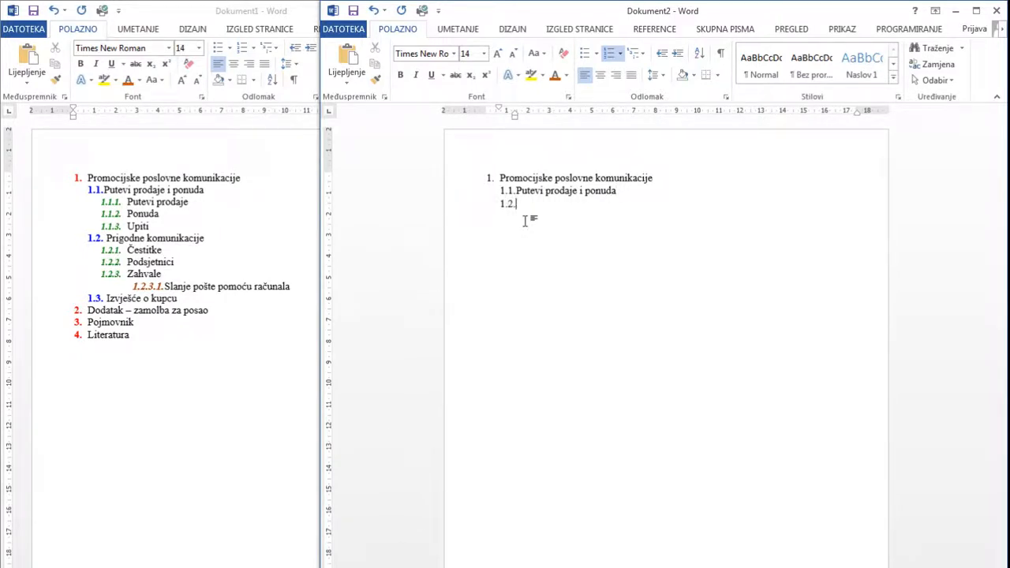
# Add the third-level items "Putevi prodaje", "Ponuda" and "Upisi" under item 1.1
pyautogui.press('Tab')
pyautogui.write('Putevi prodaje')
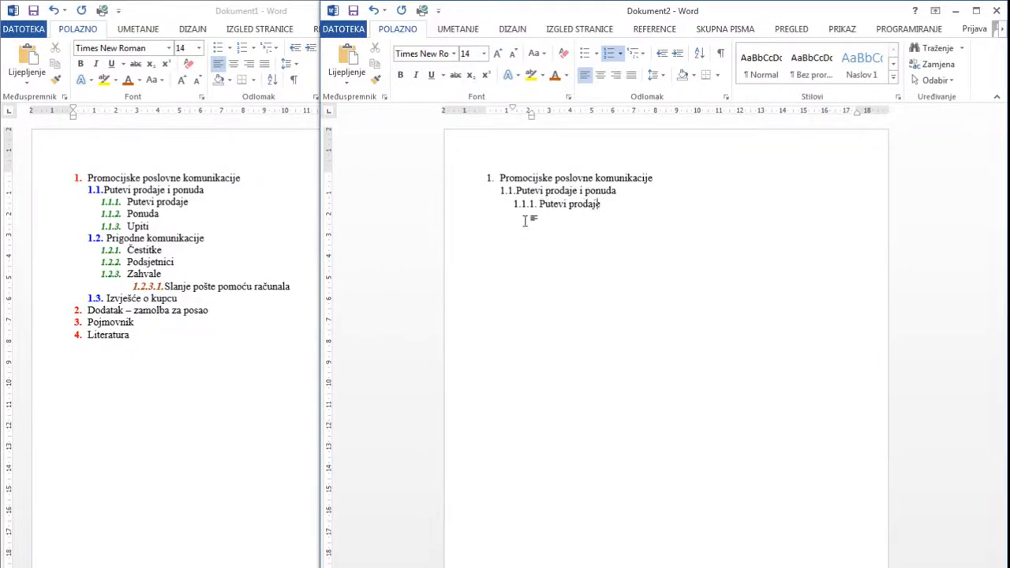
pyautogui.press('Return')
pyautogui.write('Ponuda')
pyautogui.press('Return')
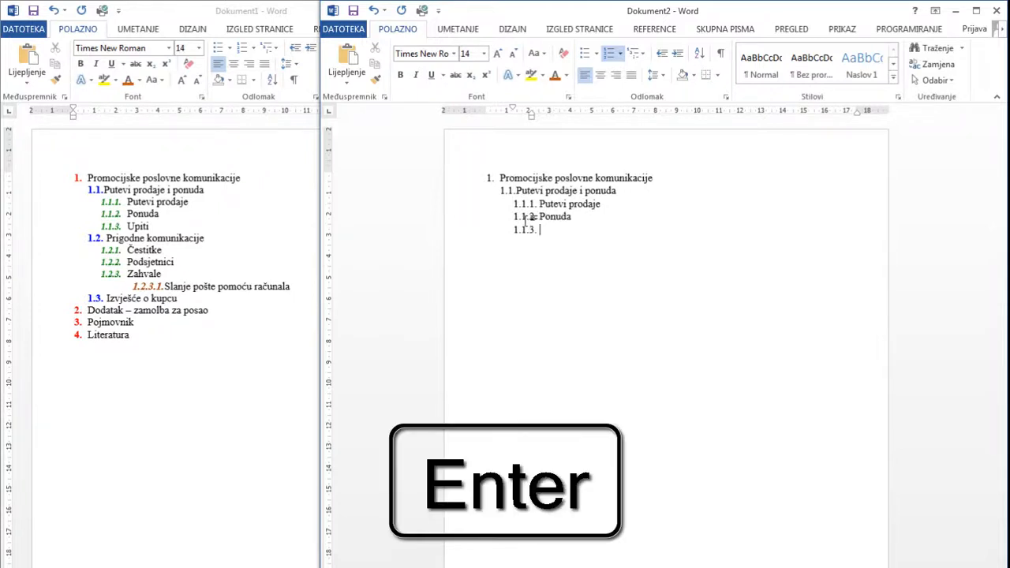
pyautogui.write('Upisi')
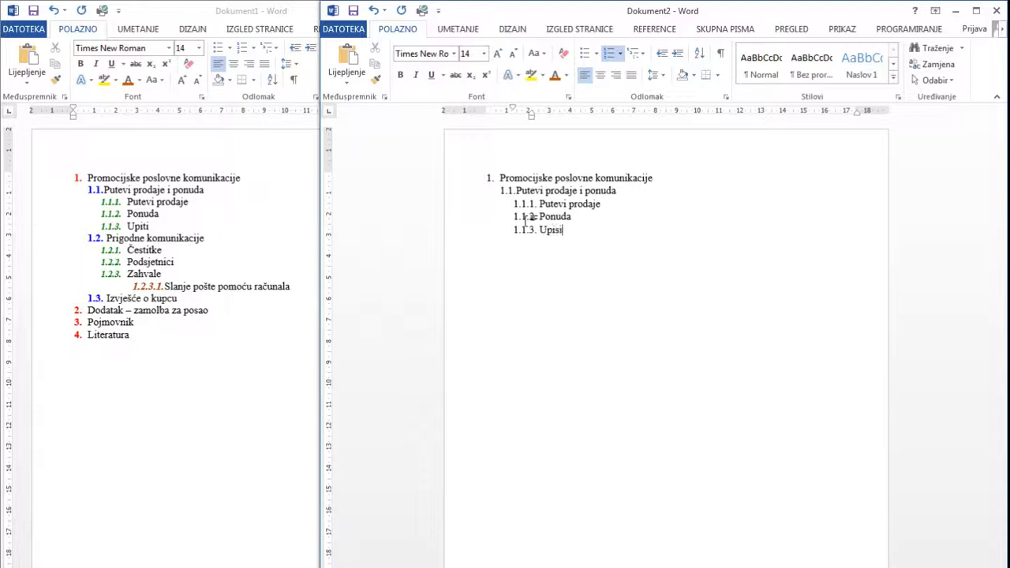
pyautogui.press('Return')
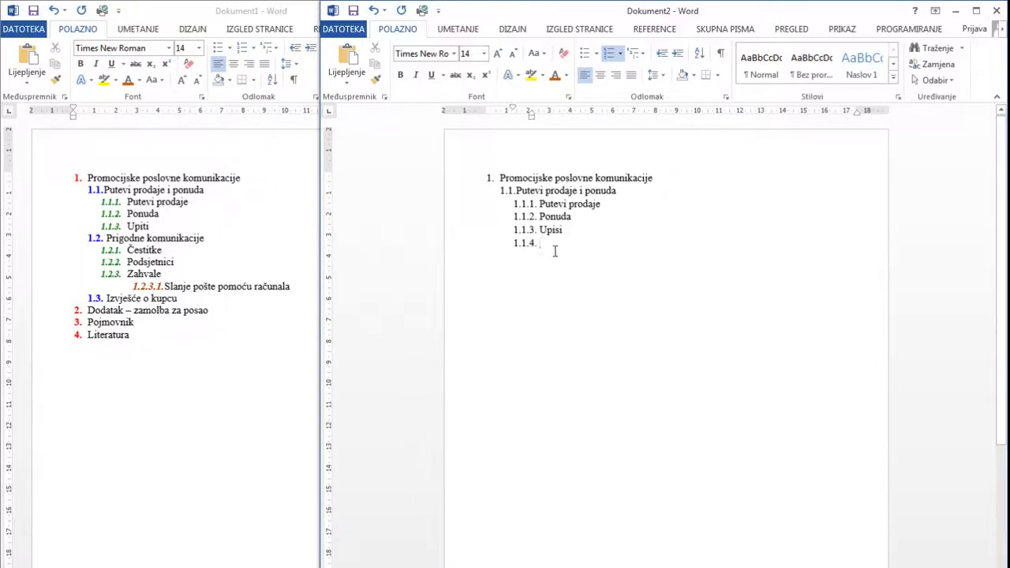
# Return to the second list level and add the item "Prigodne komunikacije"
pyautogui.hotkey('shift', 'Tab')
pyautogui.write('Pr')
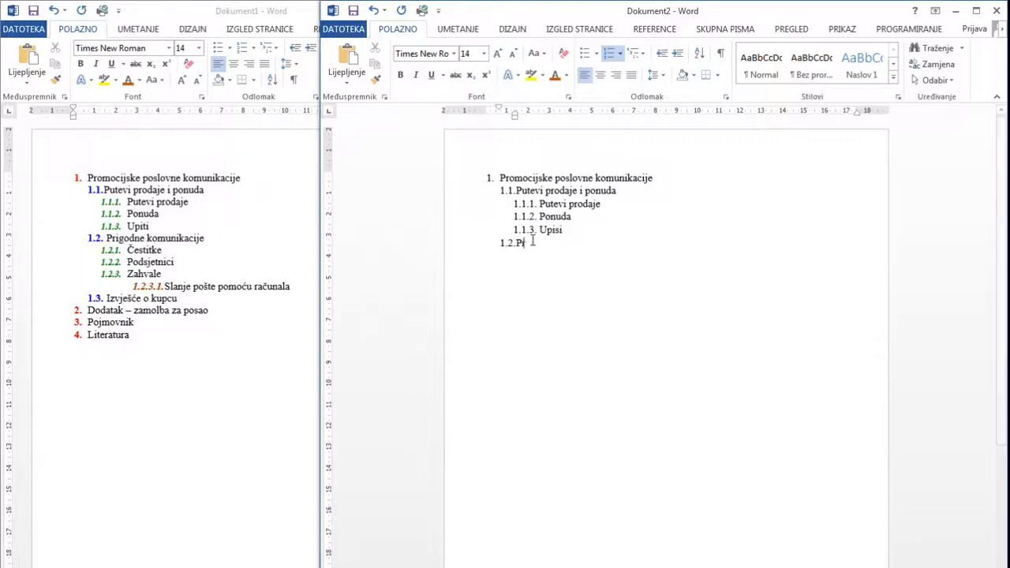
pyautogui.write('igodne')
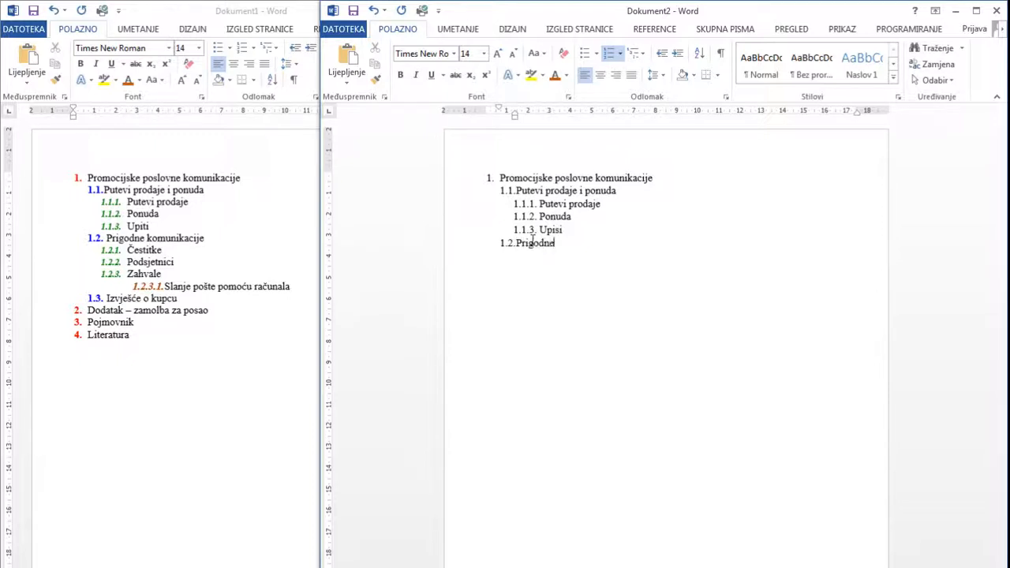
pyautogui.write(' komunikacije')
pyautogui.press('Return')
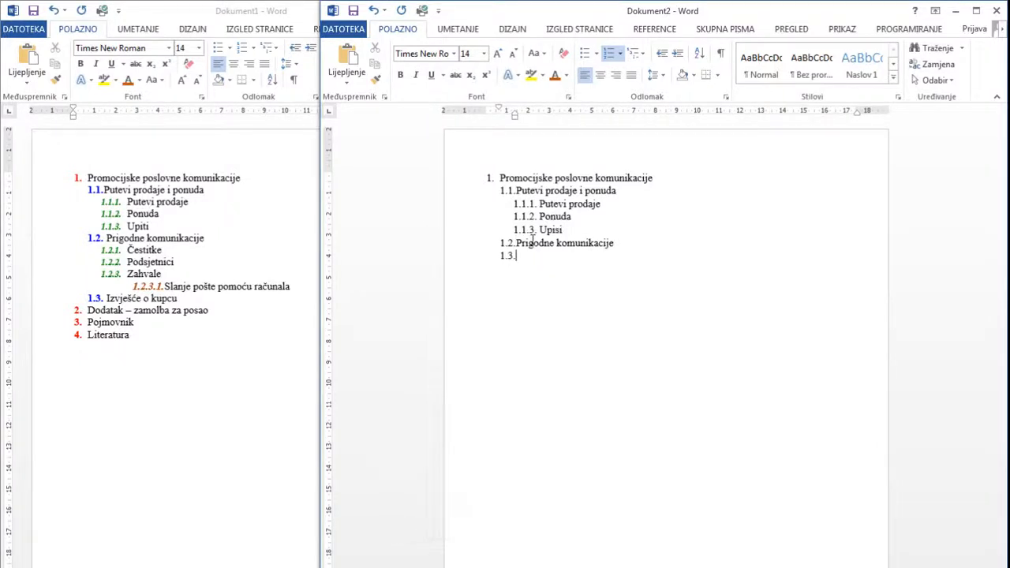
# Add the third-level items "Čestitke", "Podsjetnici" and "Zahvale" under "Prigodne komunikacije"
pyautogui.press('Tab')
pyautogui.write('Čestitke')
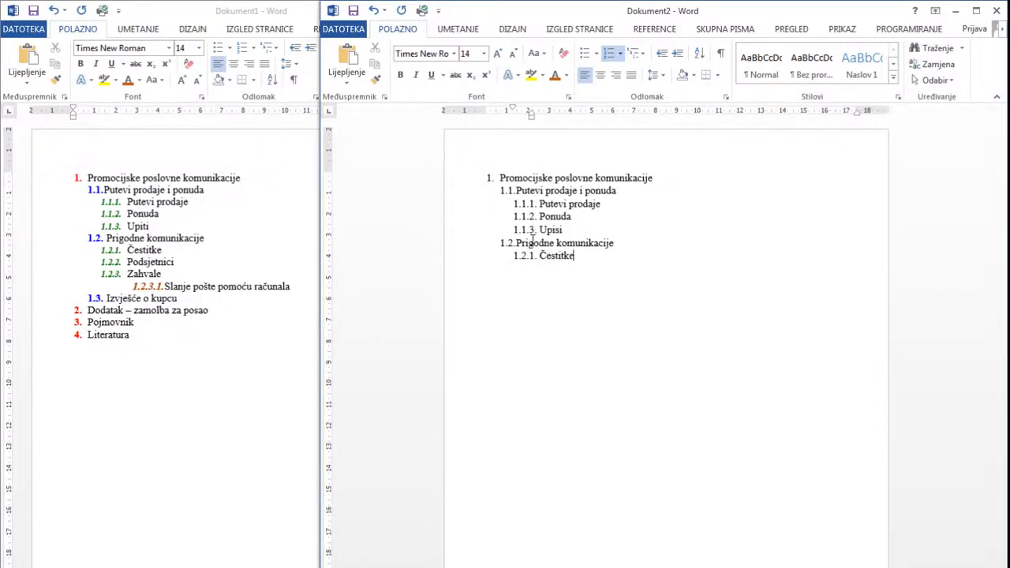
pyautogui.press('Return')
pyautogui.write('POdsjetnici')
pyautogui.press('Return')
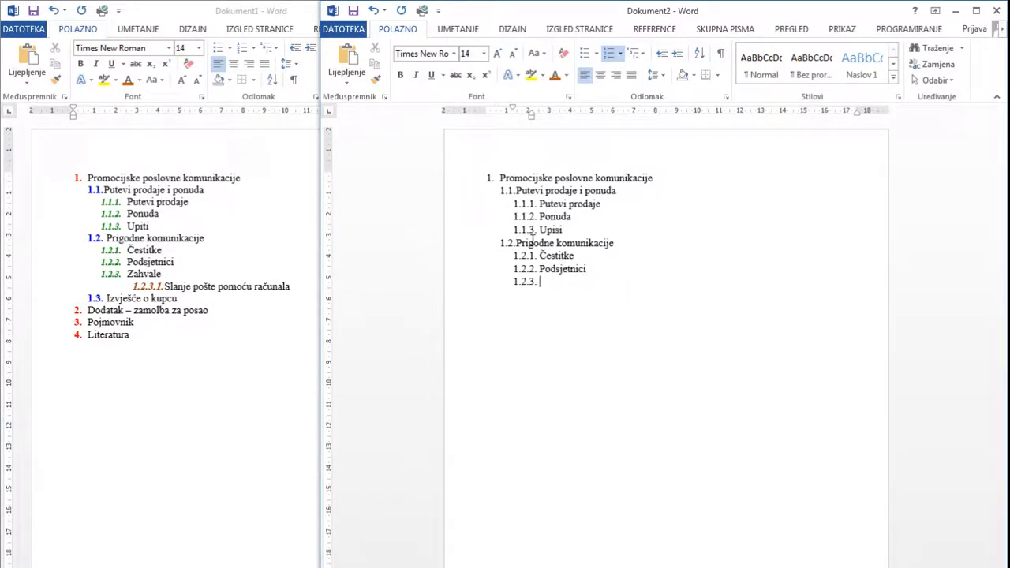
pyautogui.write('Zahvale')
pyautogui.press('Return')
# Add "Slanje pošte pomoću računala" as a fourth-level item under "Zahvale"
pyautogui.press('Tab')
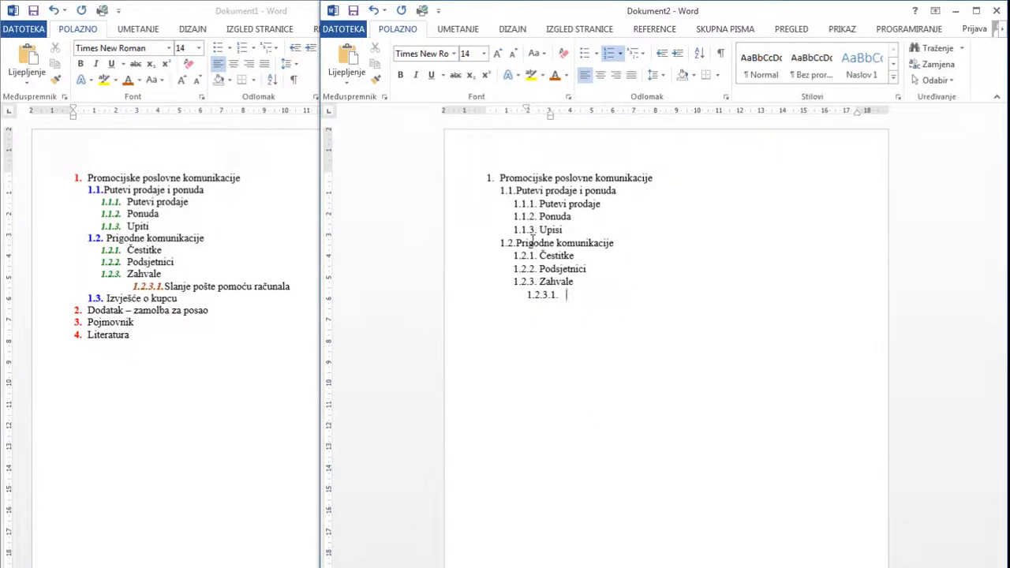
pyautogui.write('Slanje pošte pomo')
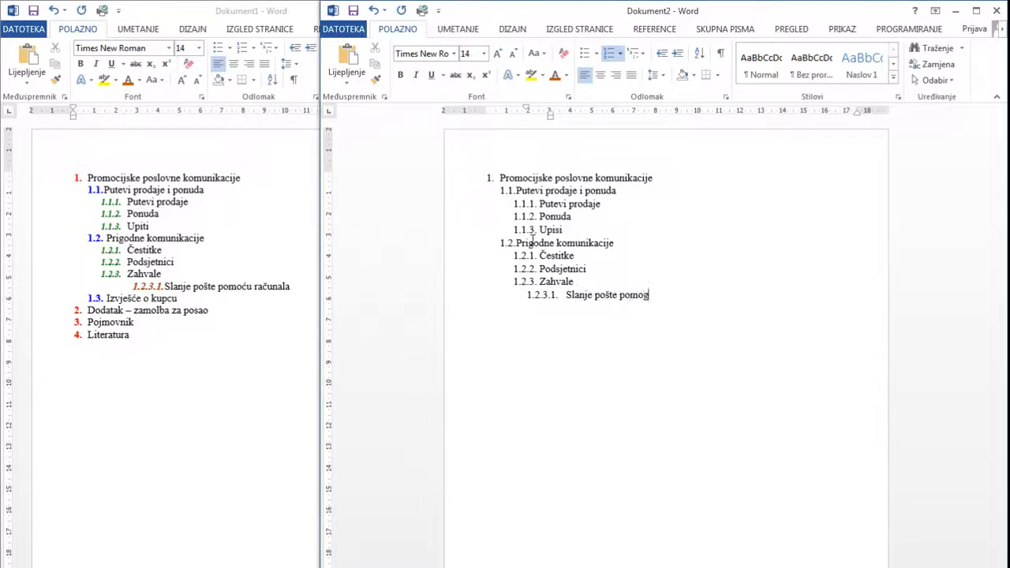
pyautogui.write('ću računala')
pyautogui.press('Return')
# Go back up to the second list level and add the item "Izvješće o kupcu"
pyautogui.hotkey('shift', 'Tab')
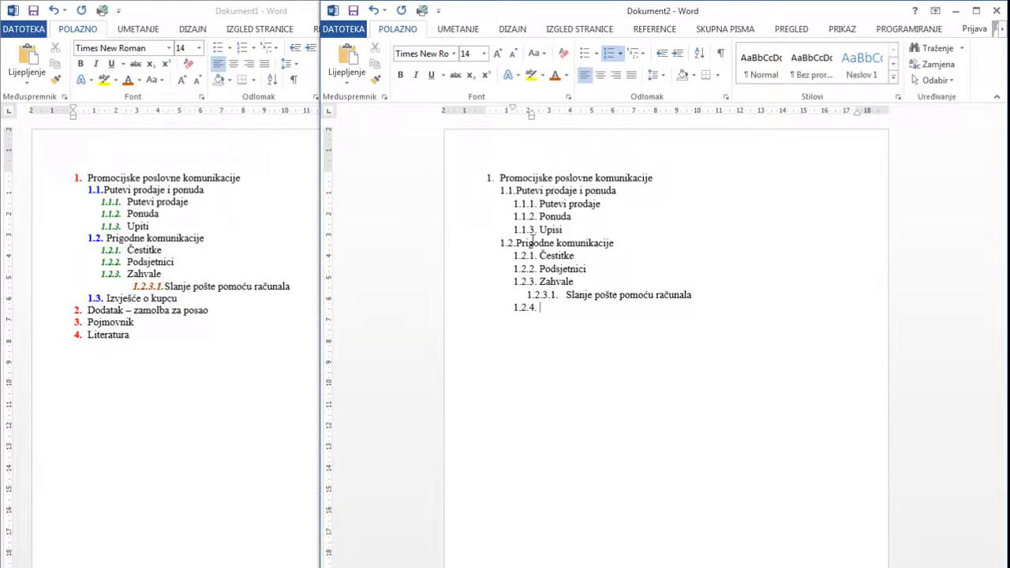
pyautogui.hotkey('shift', 'Tab')
pyautogui.write('Izvješće o kupcu')
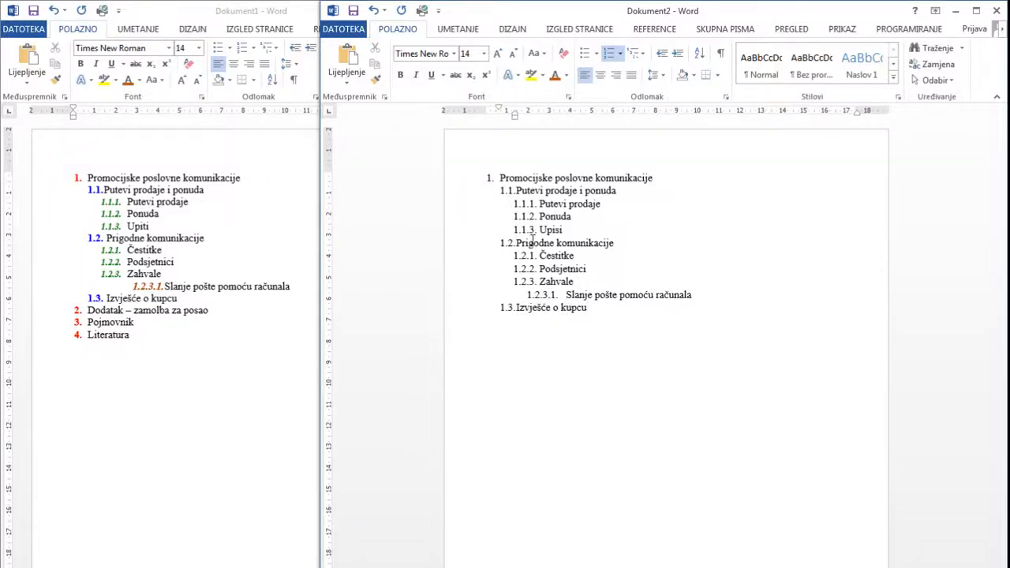
pyautogui.press('Return')
# Add the top-level items "Dodatak – zamolba za posao", "Pojmovnik" and "Literatura", and end the list after them
pyautogui.hotkey('shift', 'Tab')
pyautogui.write('Dodatak')
pyautogui.write(' -')
pyautogui.write(' zamolba z')
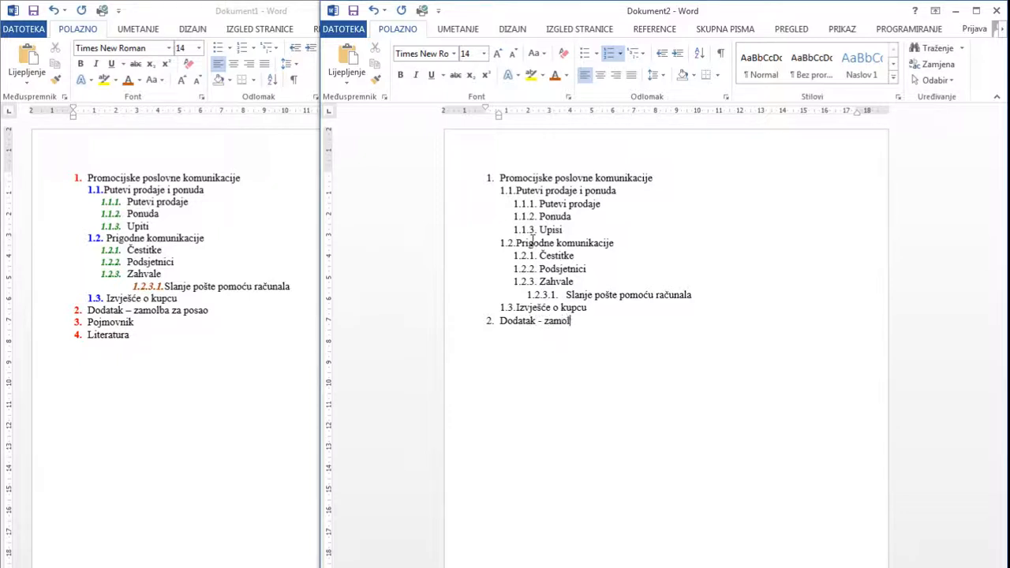
pyautogui.write('a posao')
pyautogui.press('Return')
pyautogui.write('Pojmovnik')
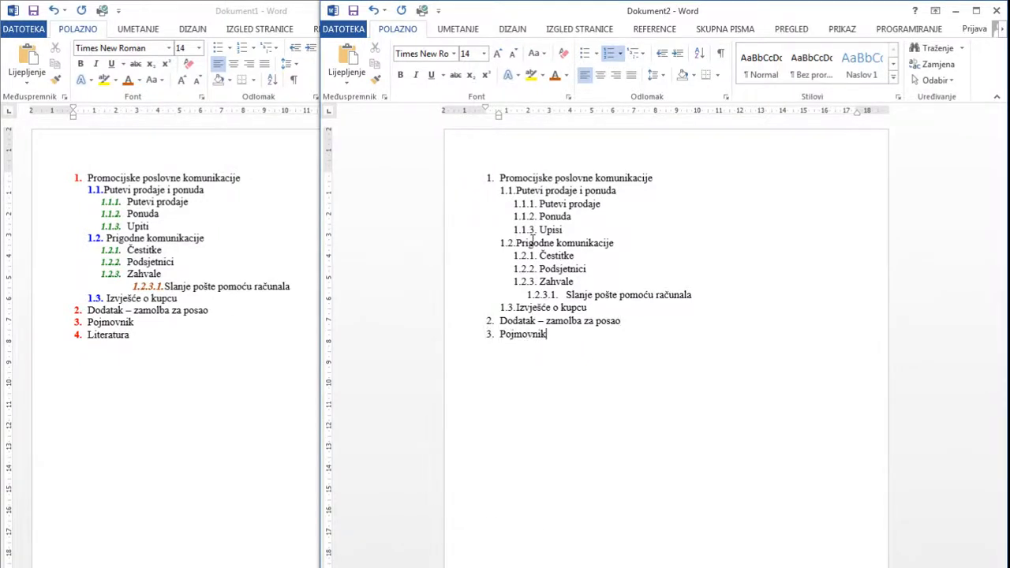
pyautogui.press('Return')
pyautogui.write('Literatura')
pyautogui.press('Return')
pyautogui.press('Return')
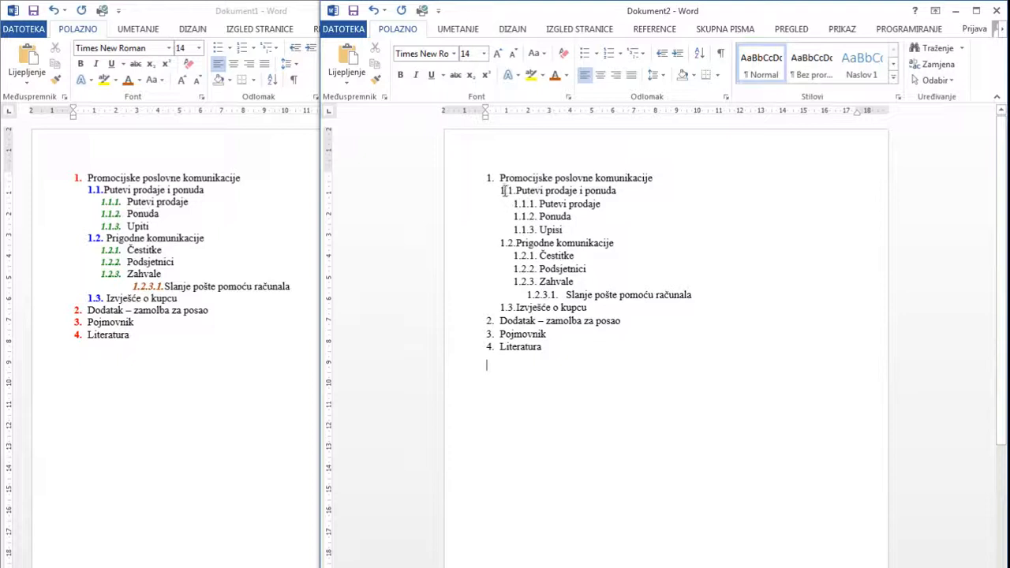
# Set the text indent of list level 2 to 1,5 cm in the multilevel list definition
pyautogui.click(507, 192)
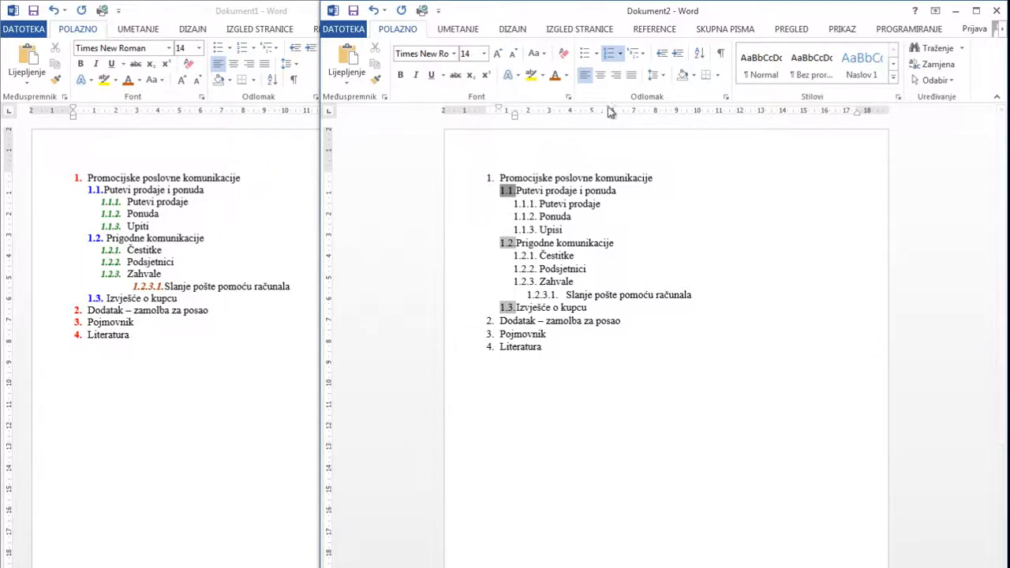
pyautogui.click(644, 56)
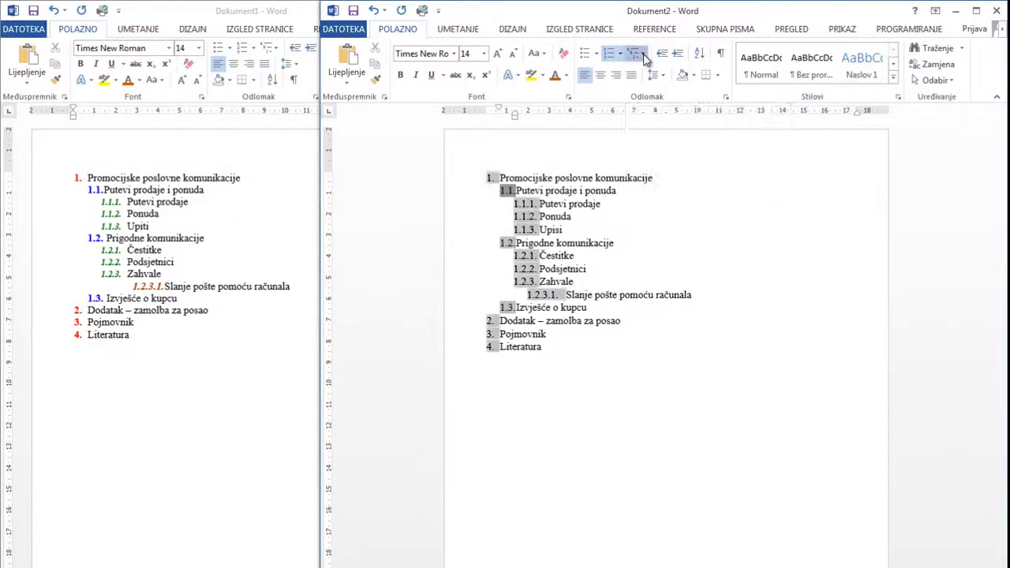
pyautogui.moveTo(654, 473)
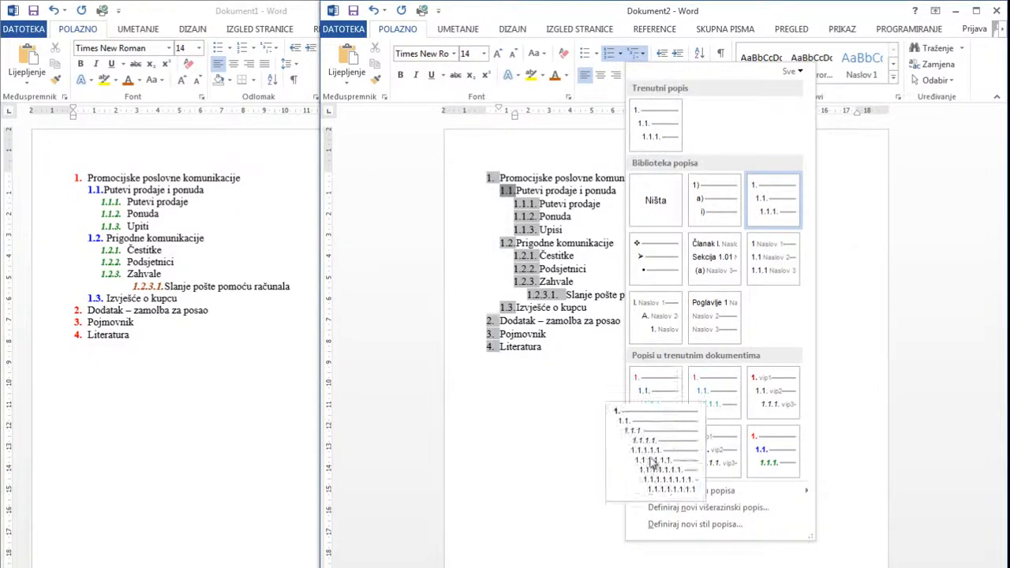
pyautogui.click(696, 514)
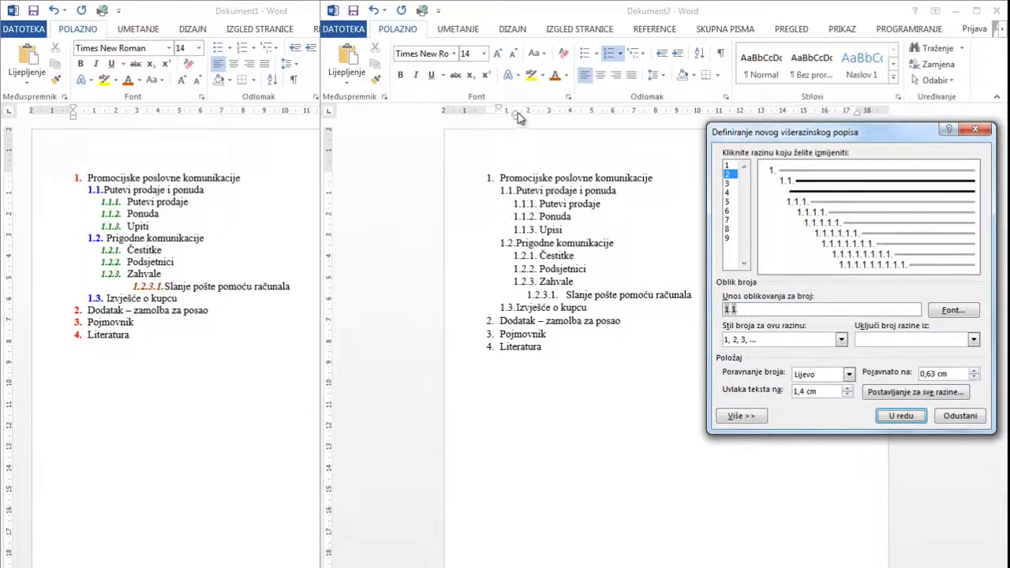
pyautogui.click(847, 389)
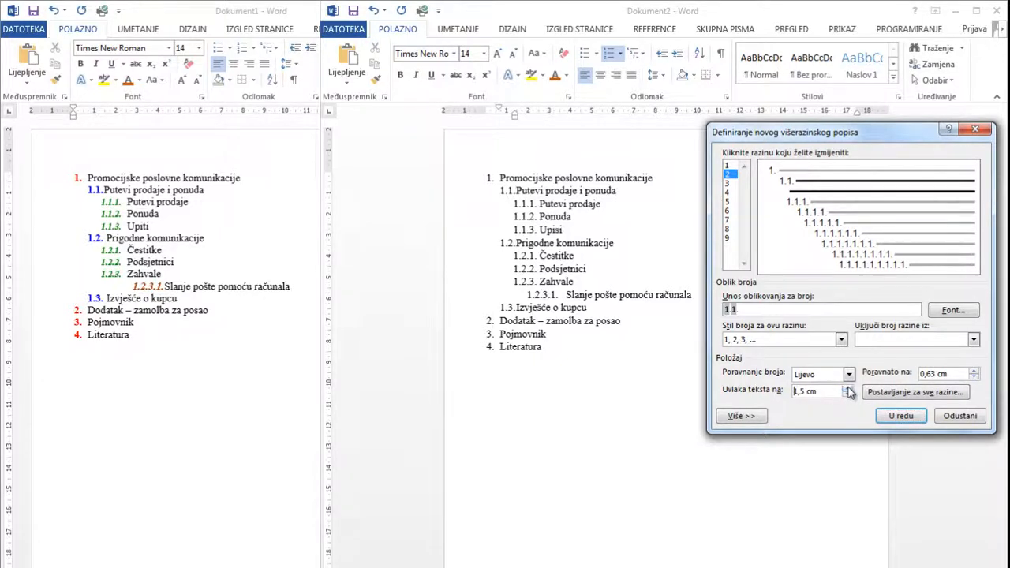
pyautogui.click(901, 417)
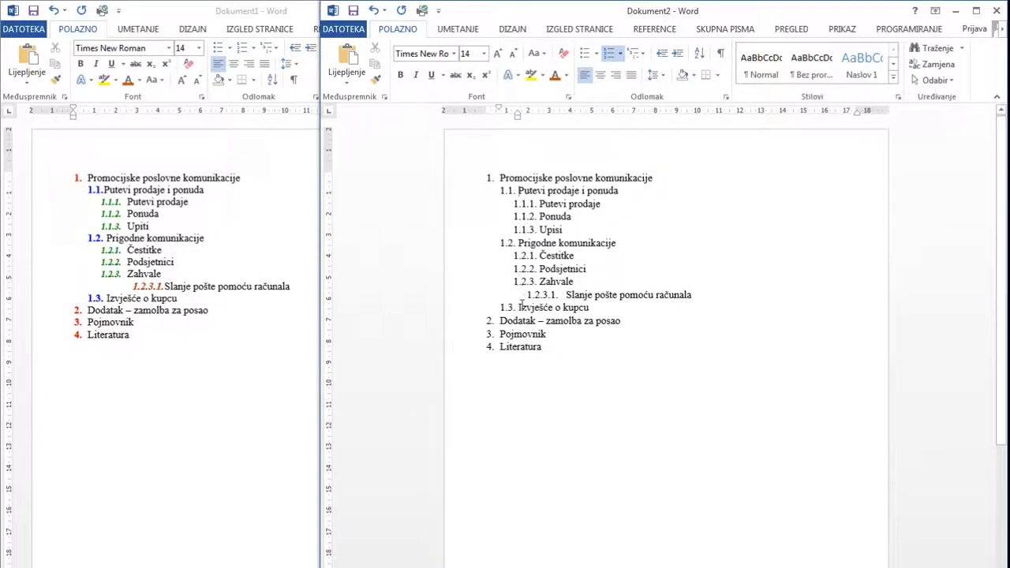
# Set the number position of list level 3 to 1,5 cm and increase its text indent in the multilevel list definition
pyautogui.click(527, 203)
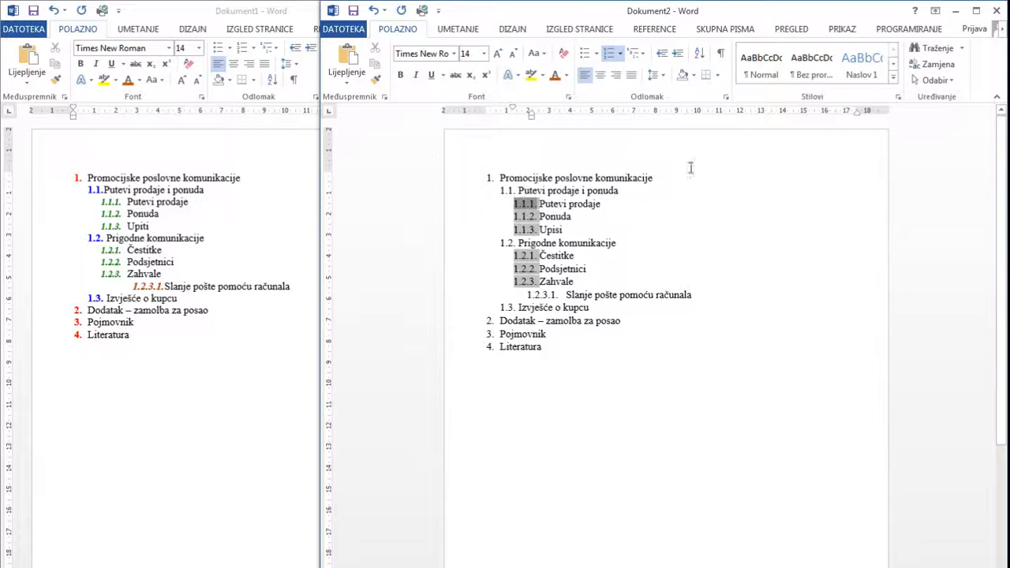
pyautogui.click(643, 53)
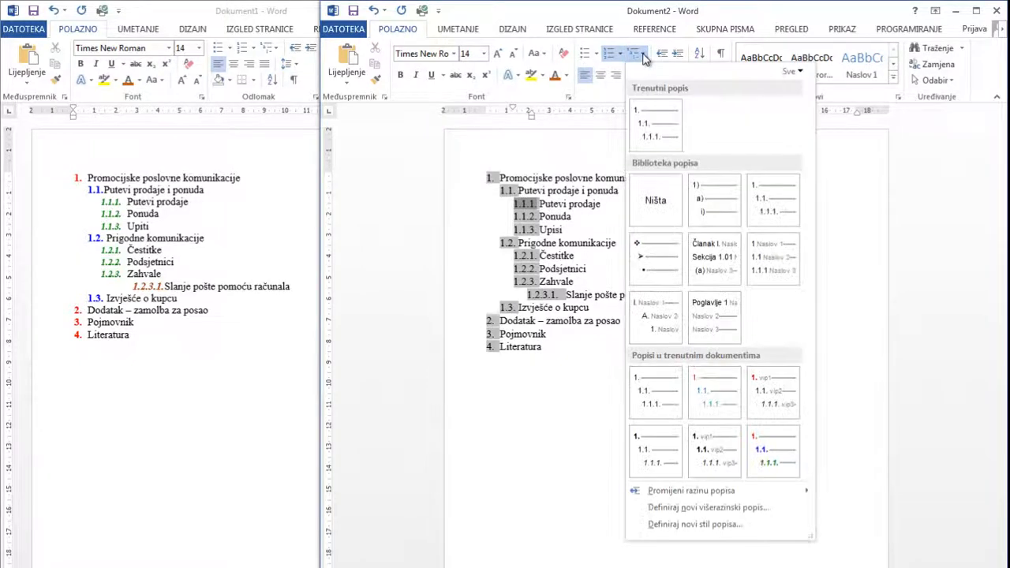
pyautogui.click(696, 509)
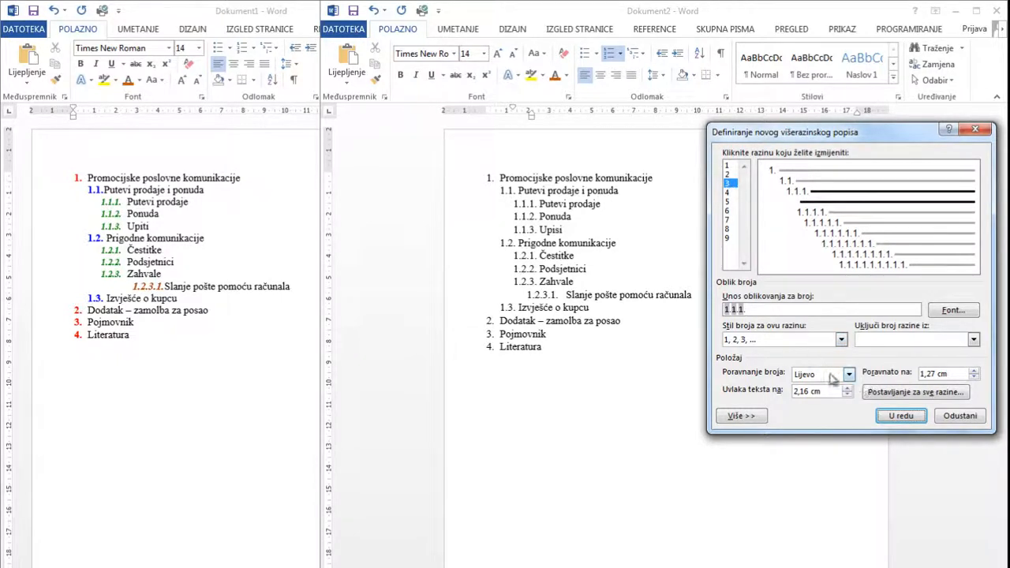
pyautogui.click(974, 370)
pyautogui.click(974, 370)
pyautogui.click(974, 371)
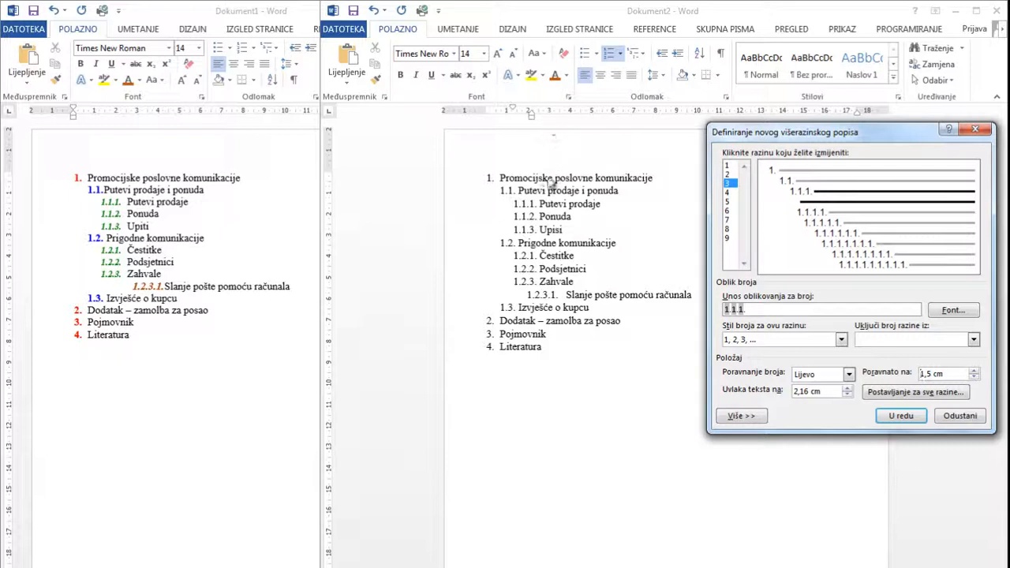
pyautogui.click(847, 388)
pyautogui.click(847, 388)
pyautogui.click(847, 388)
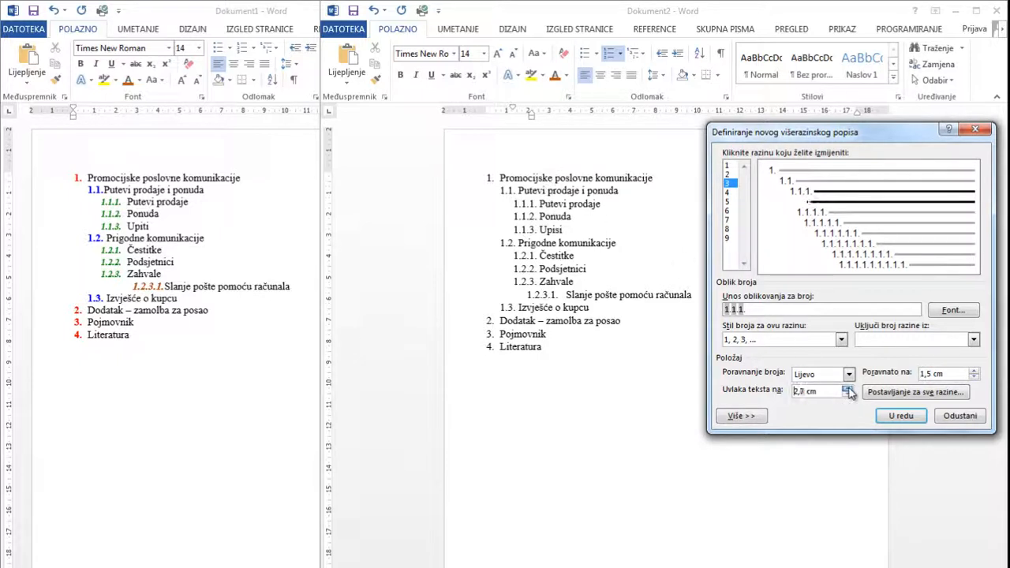
pyautogui.click(900, 415)
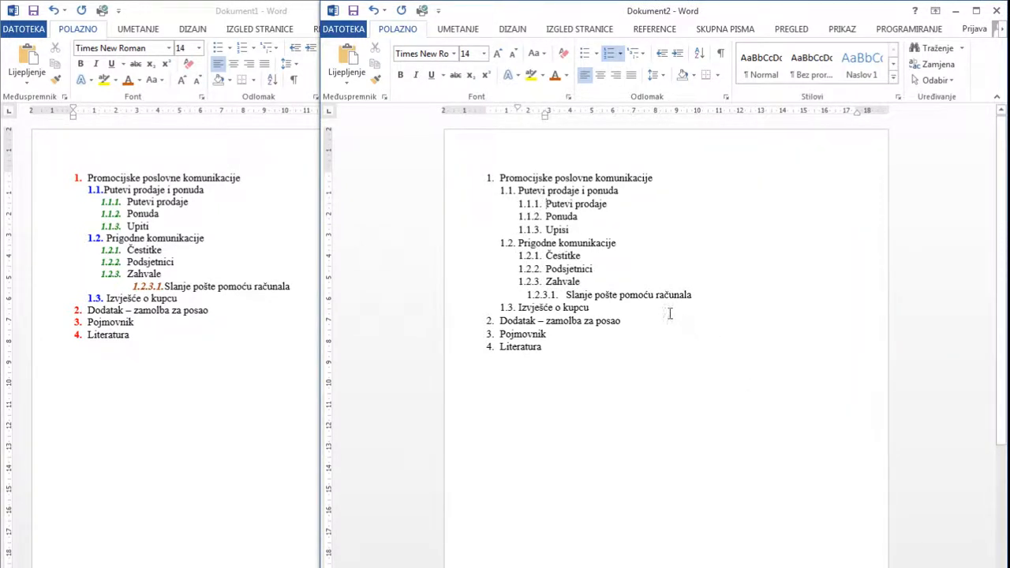
# Set the number position of list level 4 to 2,8 cm in the multilevel list definition
pyautogui.click(541, 294)
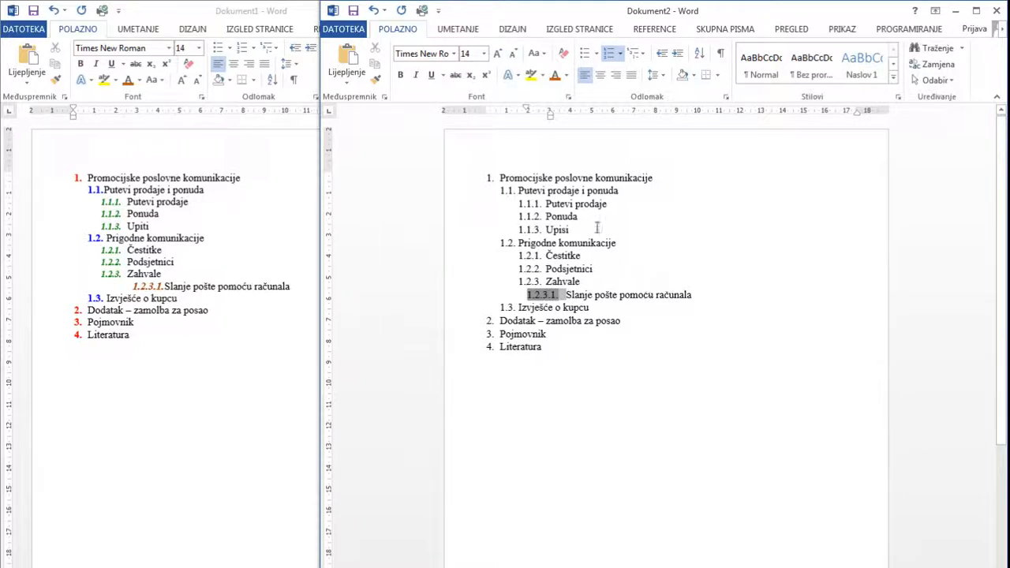
pyautogui.click(639, 54)
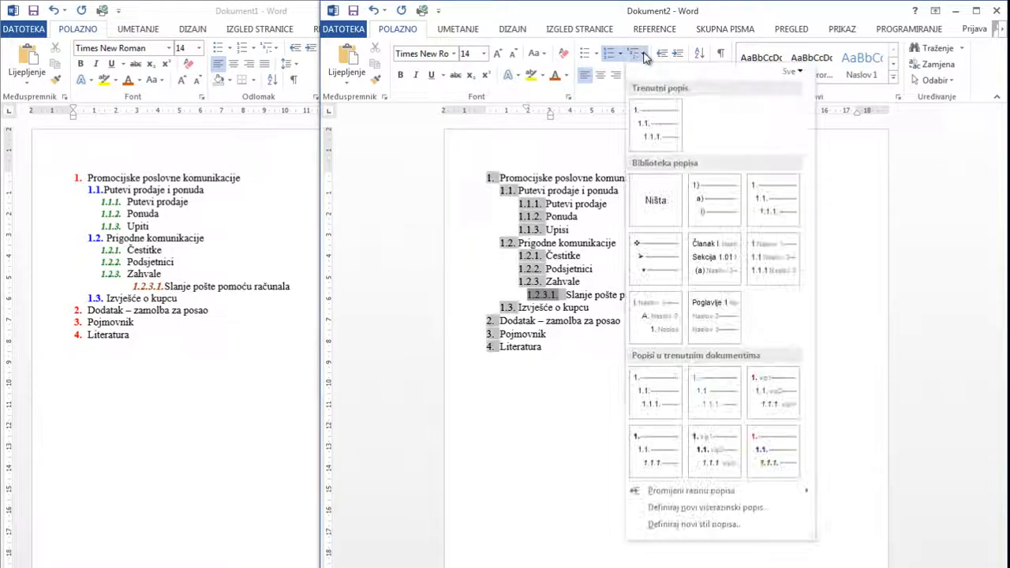
pyautogui.click(716, 509)
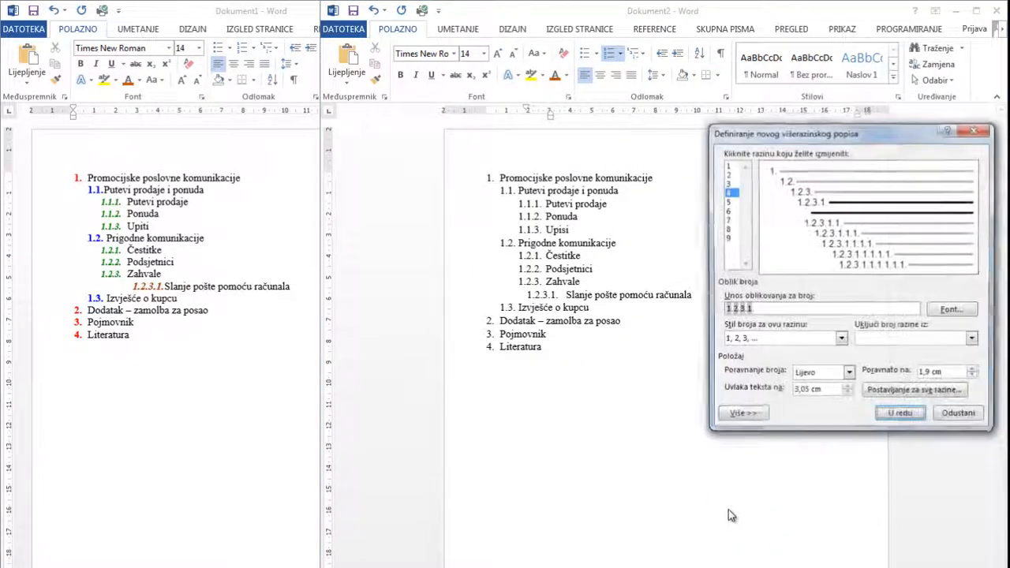
pyautogui.click(975, 369)
pyautogui.click(974, 370)
pyautogui.click(974, 370)
pyautogui.click(974, 370)
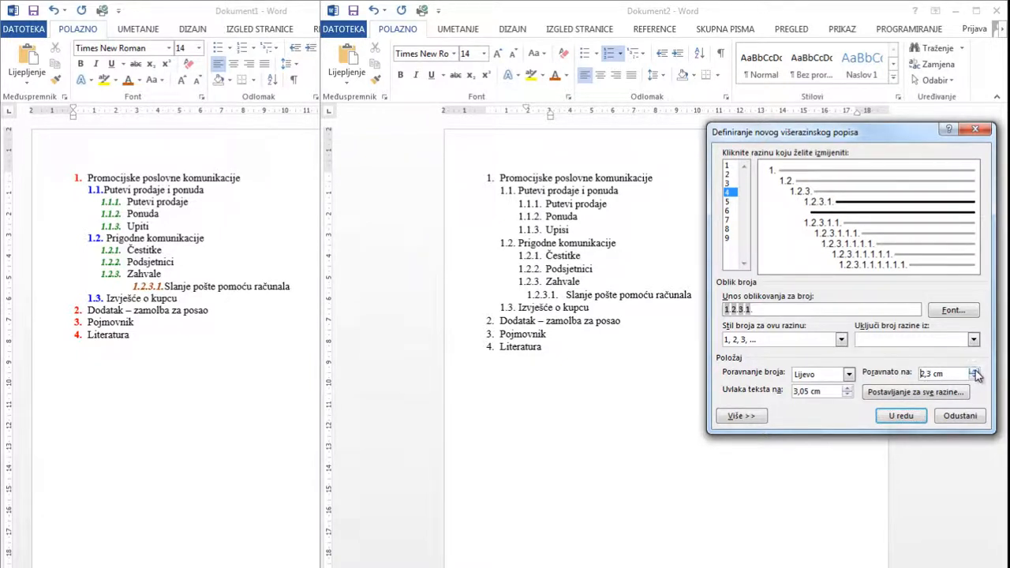
pyautogui.click(974, 370)
pyautogui.click(974, 370)
pyautogui.click(975, 370)
pyautogui.click(974, 370)
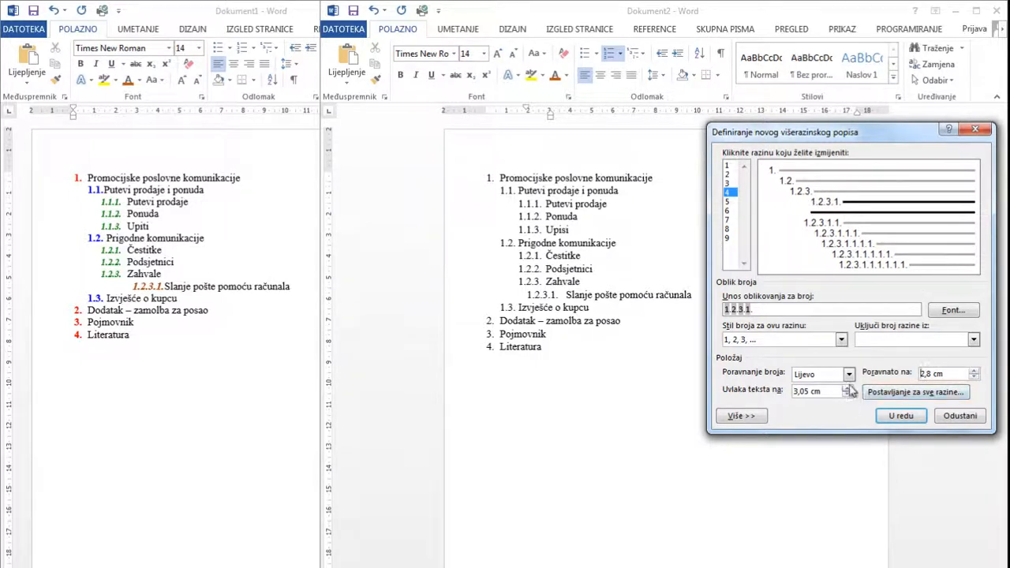
# Increase the text indent of list level 4 so its text clears the number, and apply the list definition
pyautogui.click(847, 388)
pyautogui.click(847, 388)
pyautogui.click(847, 388)
pyautogui.click(847, 388)
pyautogui.click(847, 388)
pyautogui.click(896, 420)
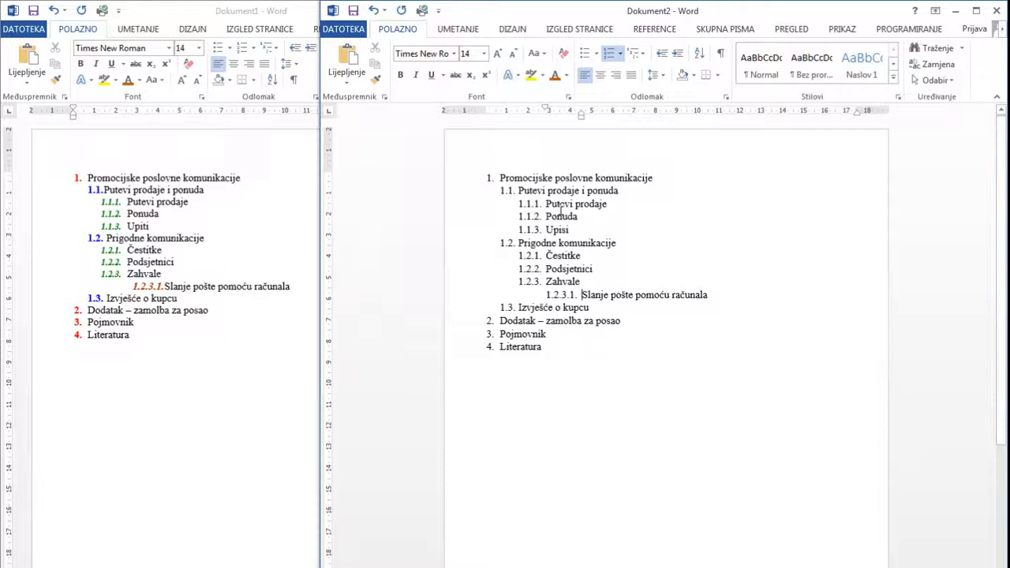
# Format the first-level list numbers in standard red and bold
pyautogui.click(489, 177)
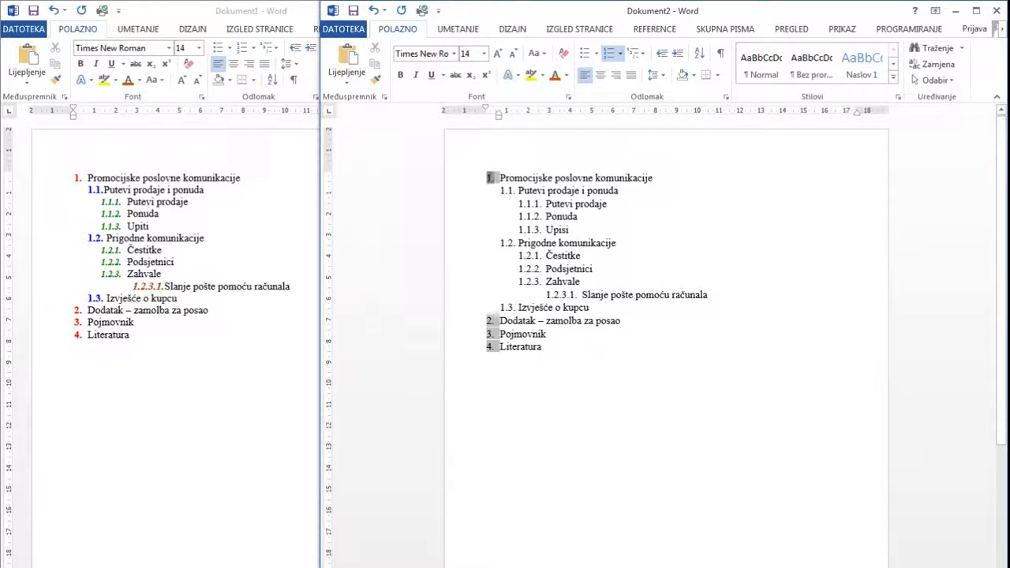
pyautogui.click(567, 75)
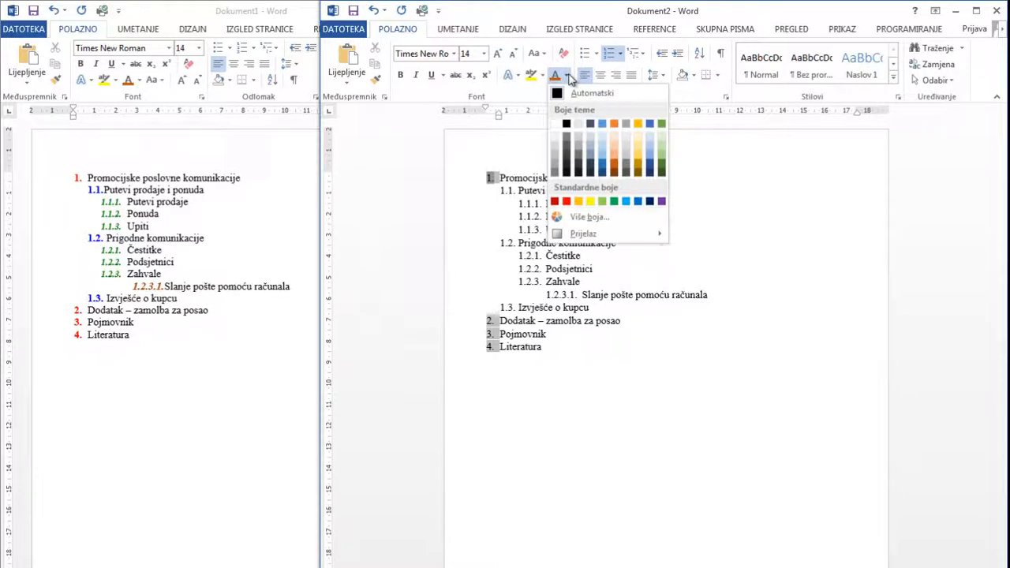
pyautogui.click(566, 201)
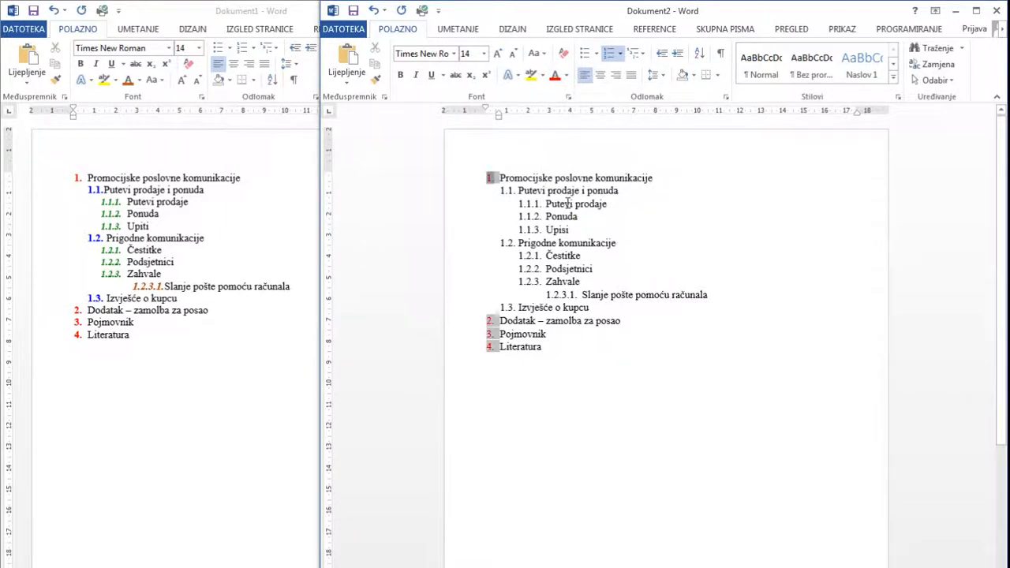
pyautogui.click(400, 74)
# Format the second-level list numbers in standard blue and bold
pyautogui.click(506, 190)
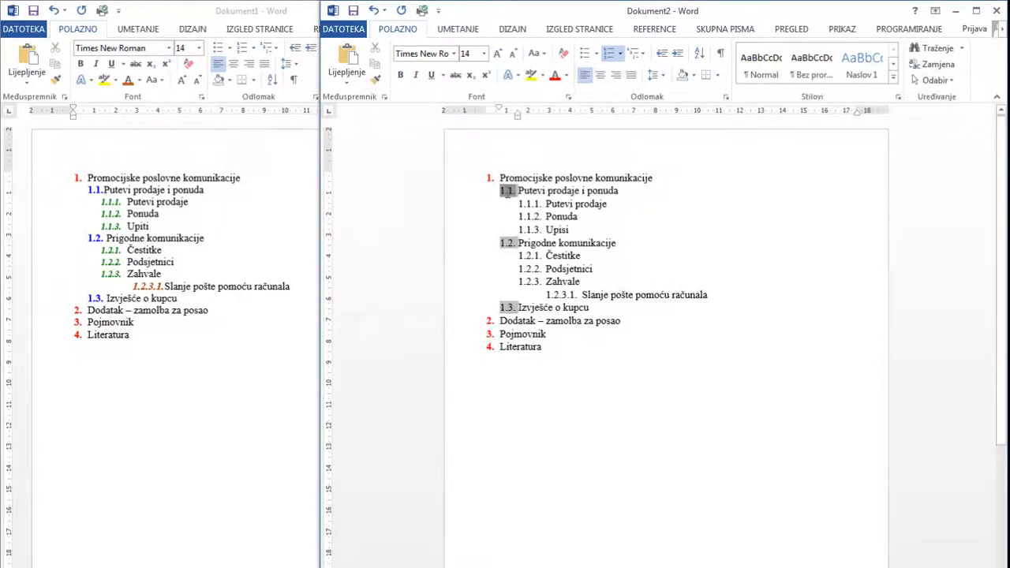
pyautogui.click(565, 75)
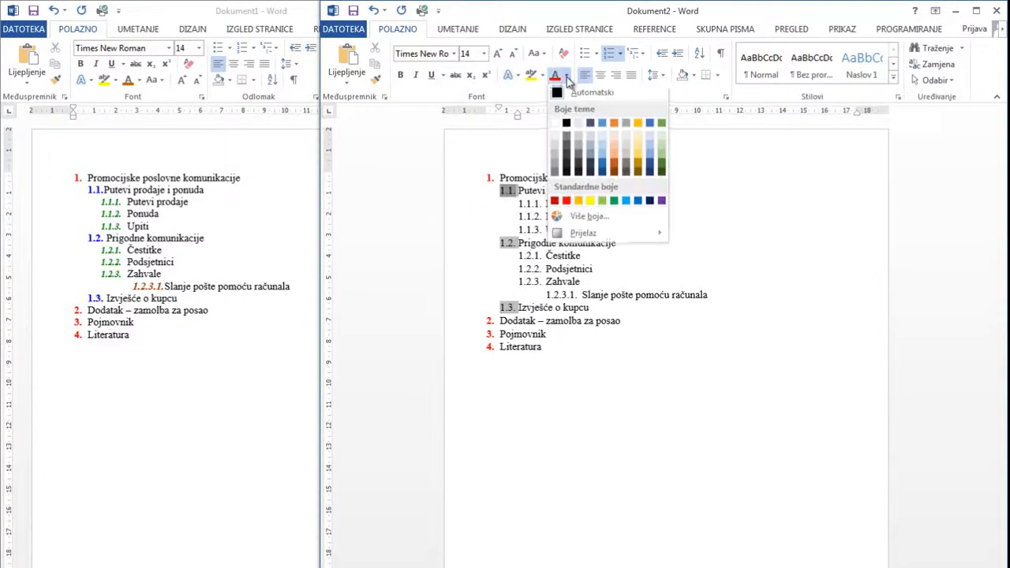
pyautogui.click(637, 201)
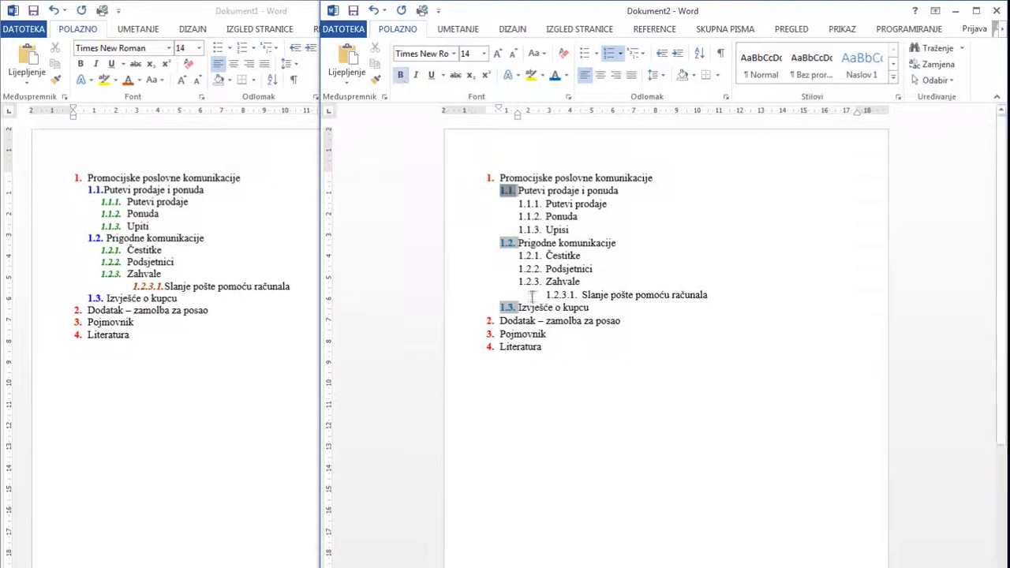
# Format the third-level list numbers in italic and standard green
pyautogui.click(529, 204)
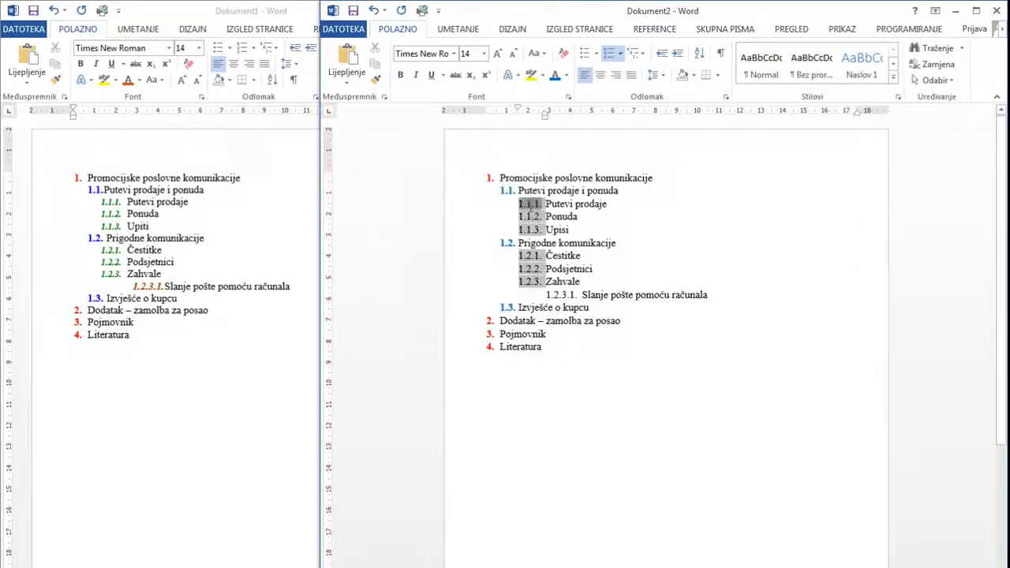
pyautogui.click(417, 74)
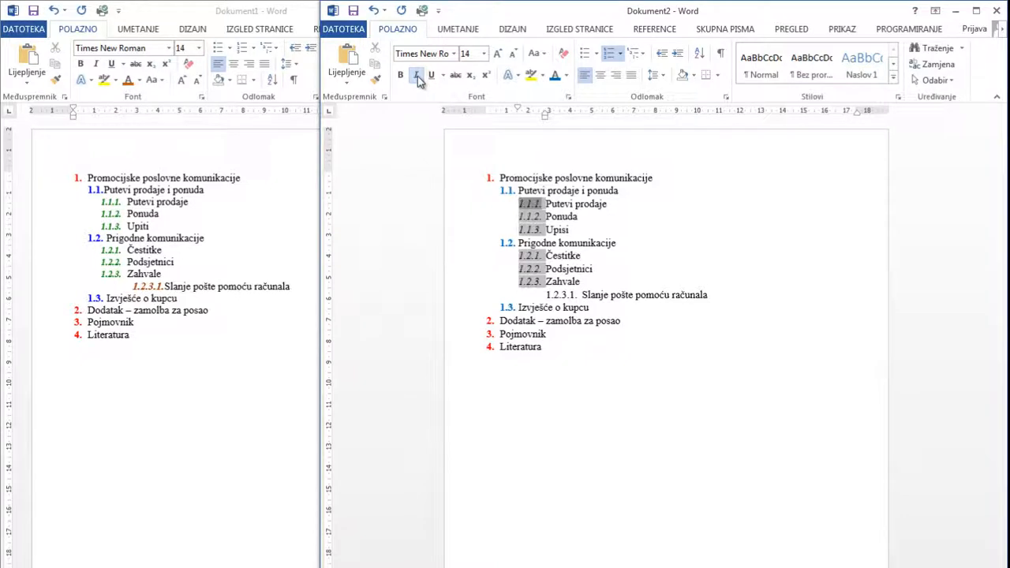
pyautogui.click(566, 75)
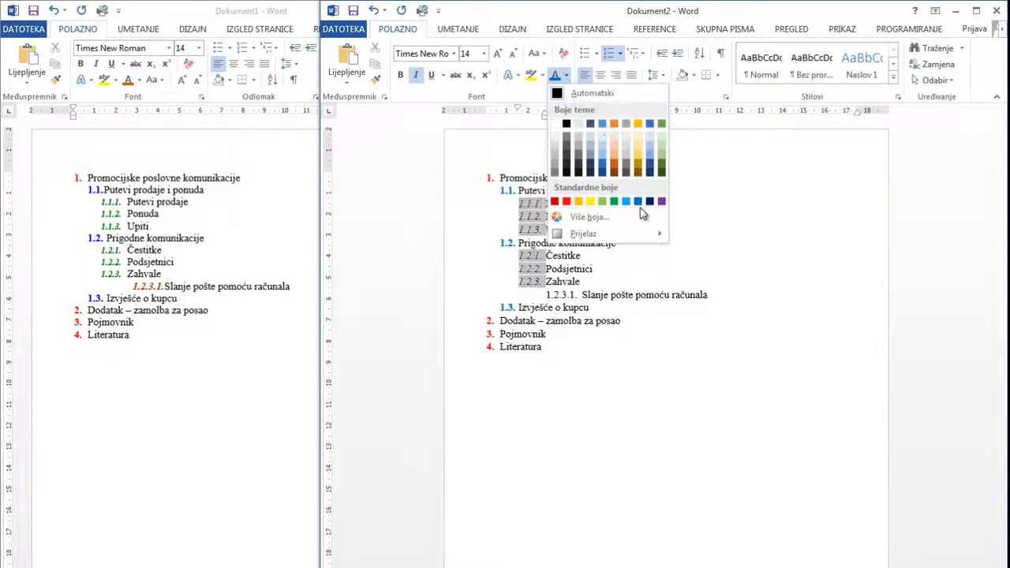
pyautogui.click(613, 201)
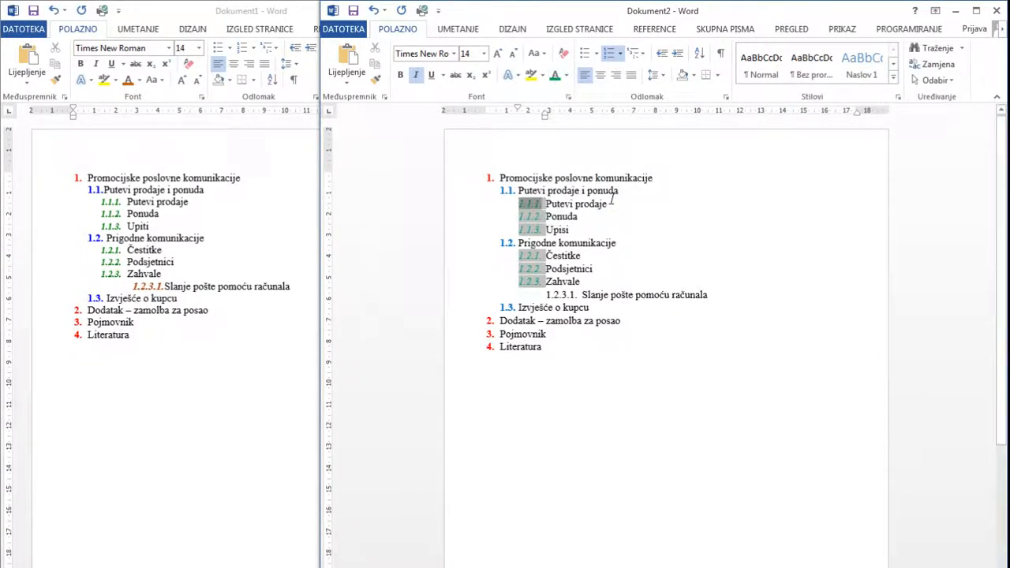
# Format the fourth-level number of "Slanje pošte pomoću računala" in italic and a darker orange theme colour, and clear the selection
pyautogui.click(558, 295)
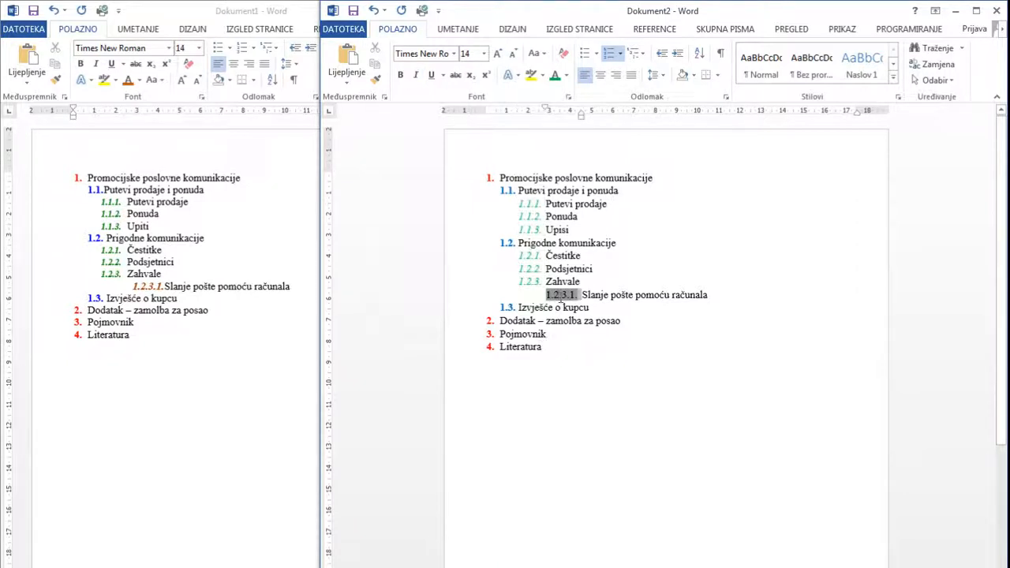
pyautogui.click(416, 75)
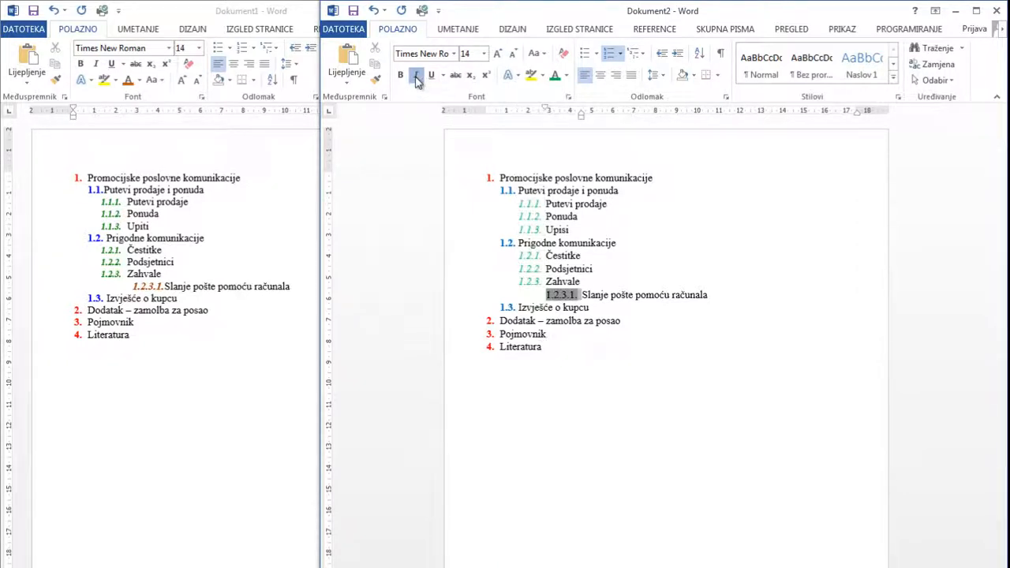
pyautogui.click(566, 76)
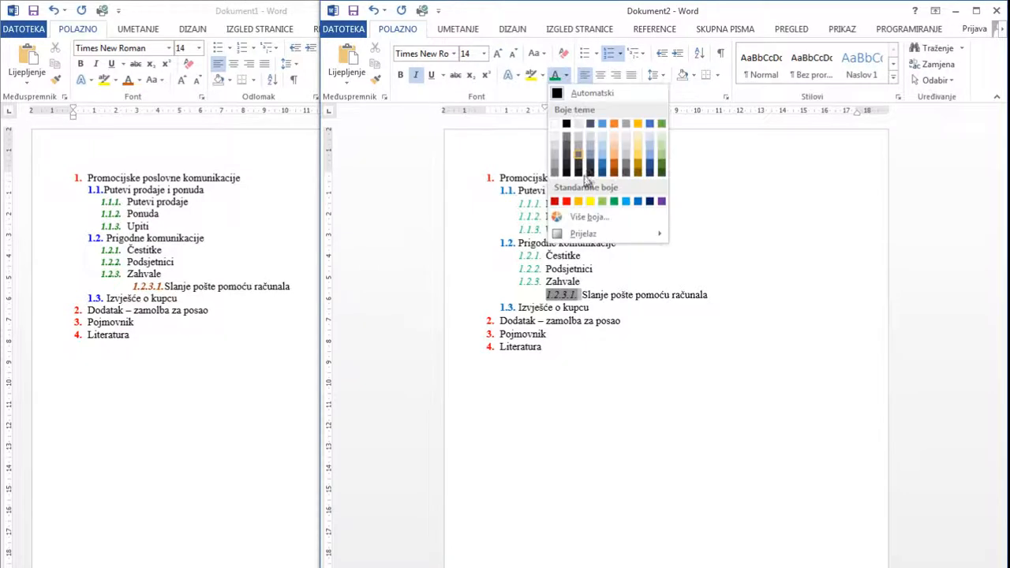
pyautogui.click(617, 168)
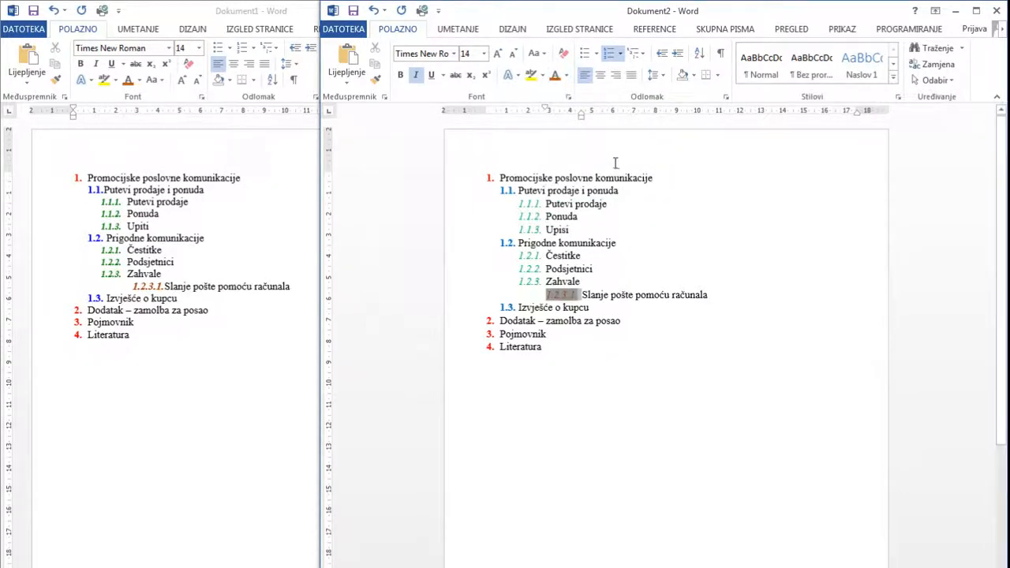
pyautogui.click(563, 351)
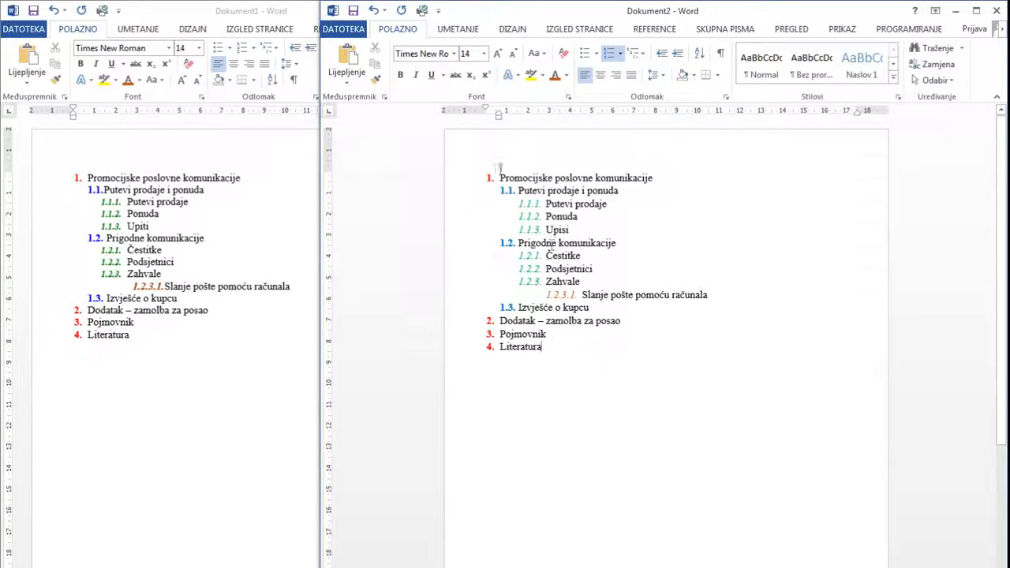
# Check the AutoFormat-as-you-type option "Oblikuj početak stavke popisa kao one ispred" in the proofing AutoCorrect options
pyautogui.click(354, 32)
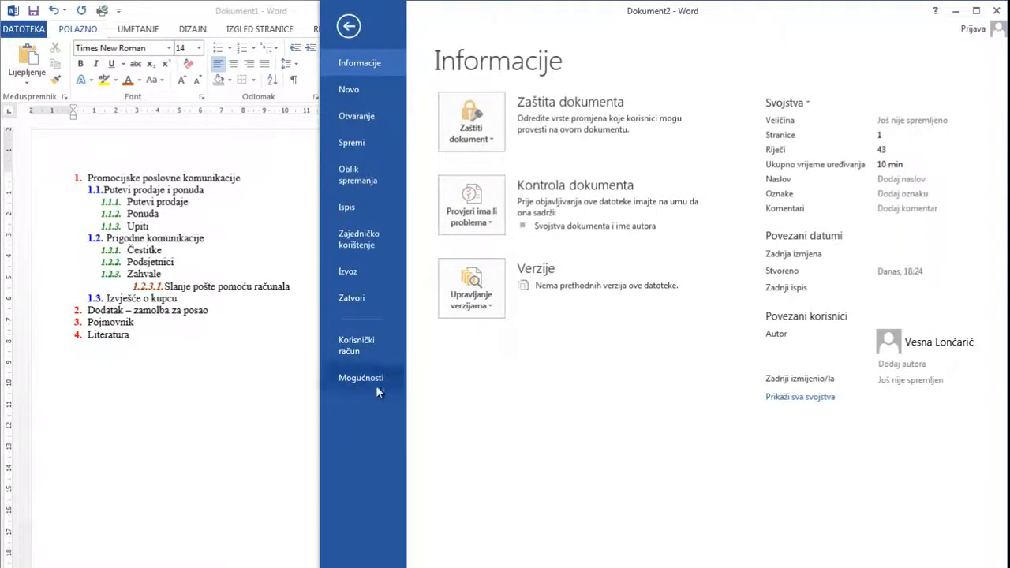
pyautogui.click(369, 377)
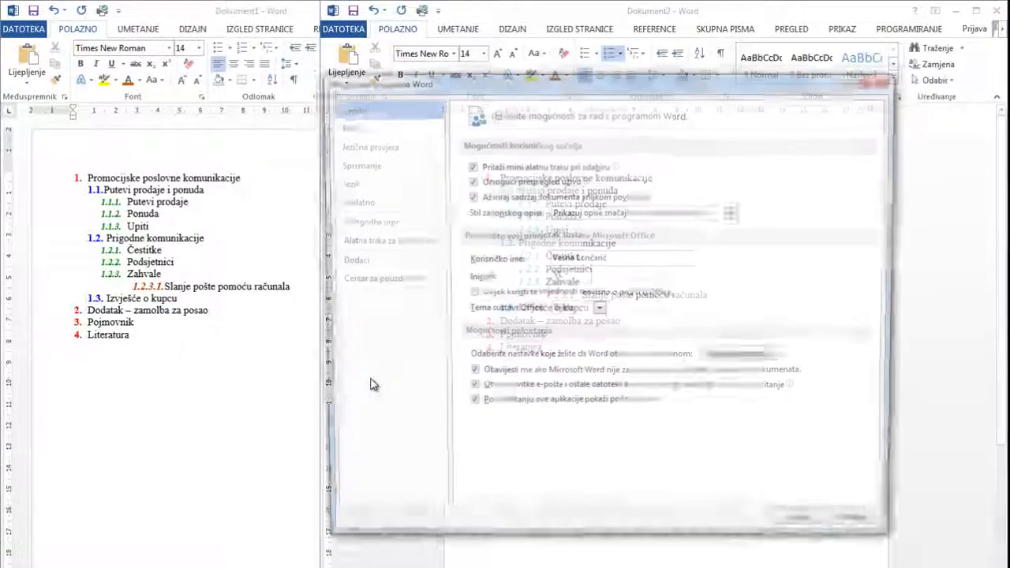
pyautogui.click(367, 145)
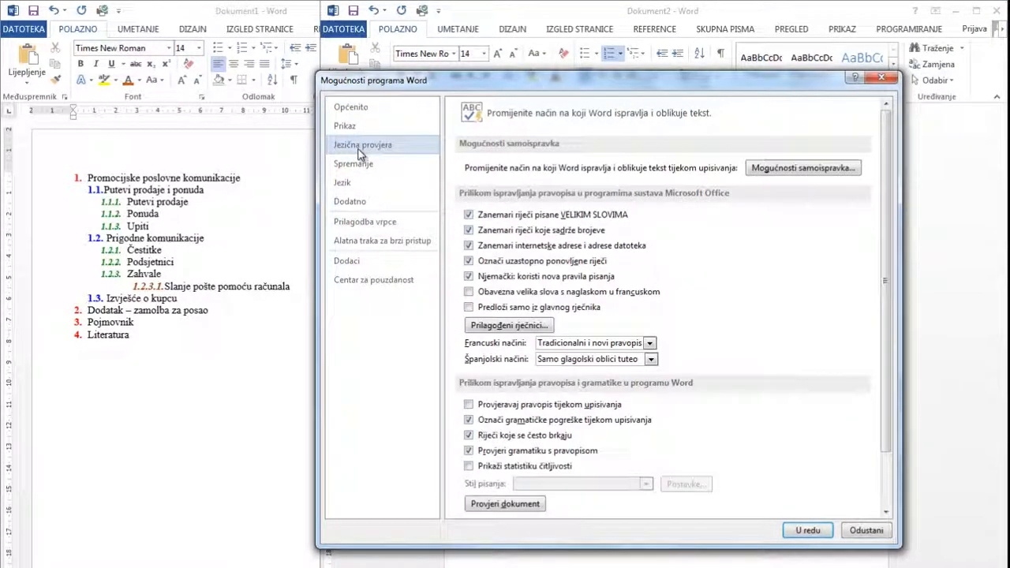
pyautogui.click(771, 171)
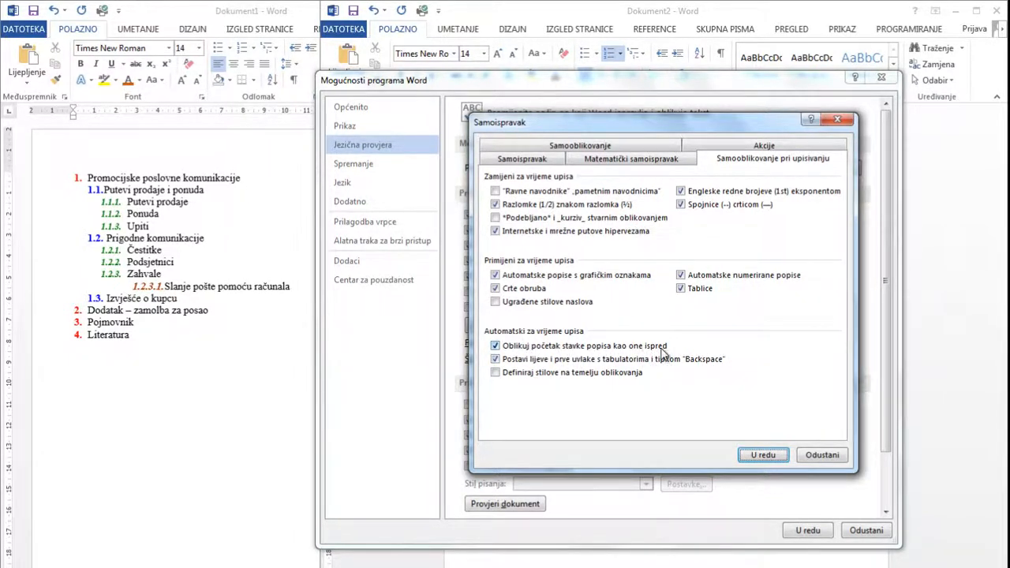
pyautogui.click(762, 455)
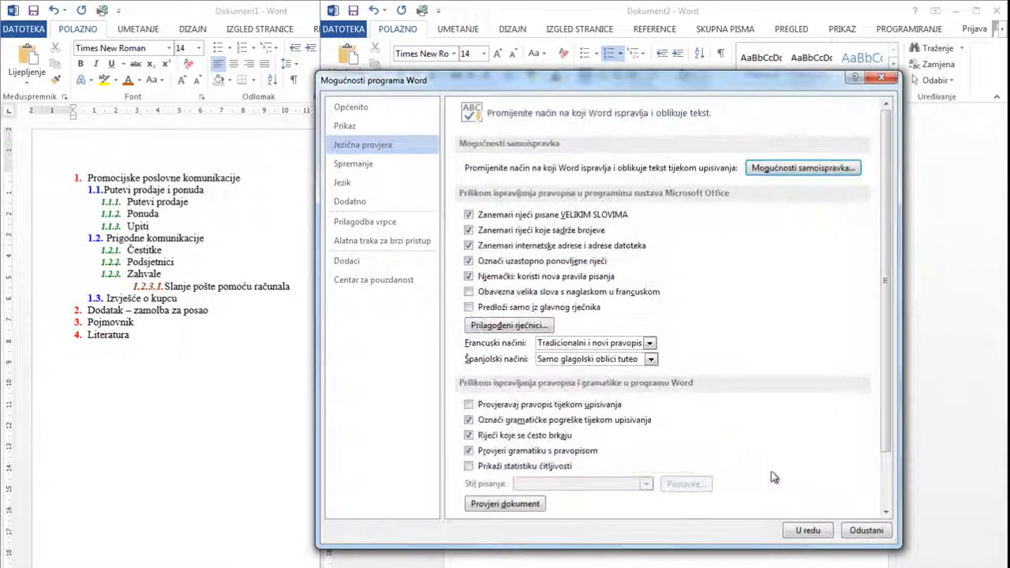
pyautogui.click(806, 530)
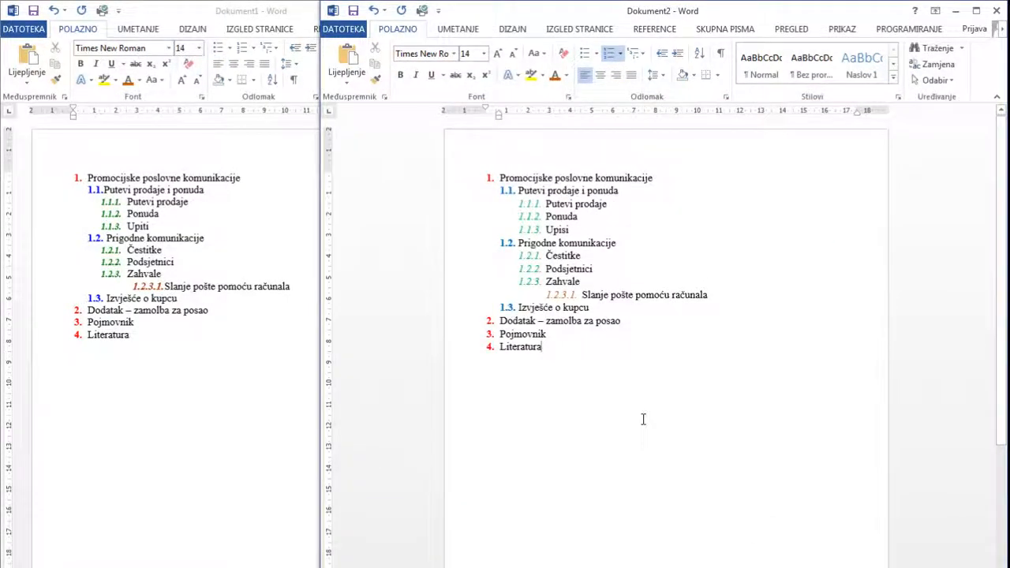
# Start a new top-level list item after "Literatura" with the text "k"
pyautogui.press('Return')
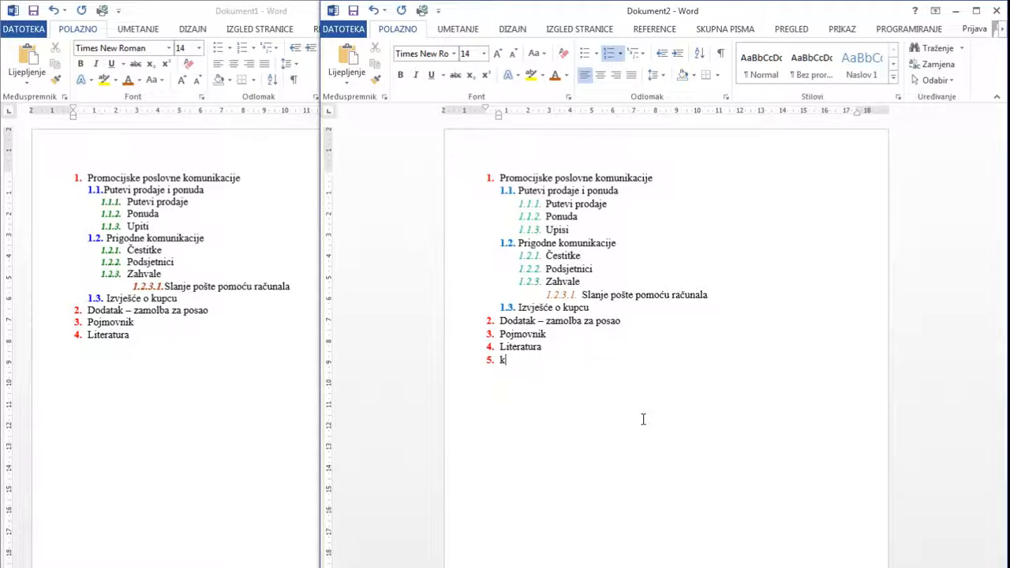